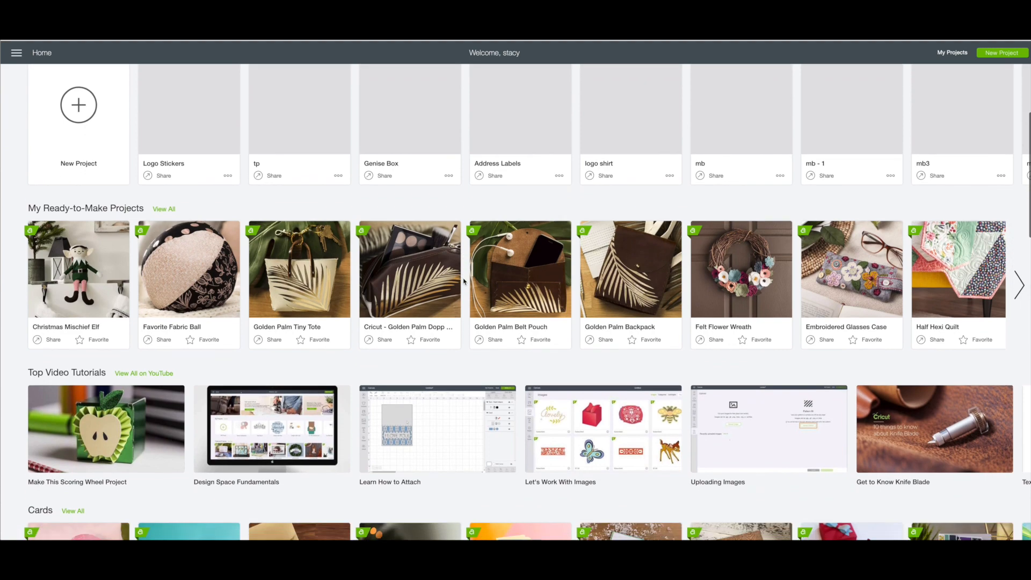
# Open the full Cards project collection and switch the project category to Photo Memories.
pyautogui.scroll(-2, 465, 282)
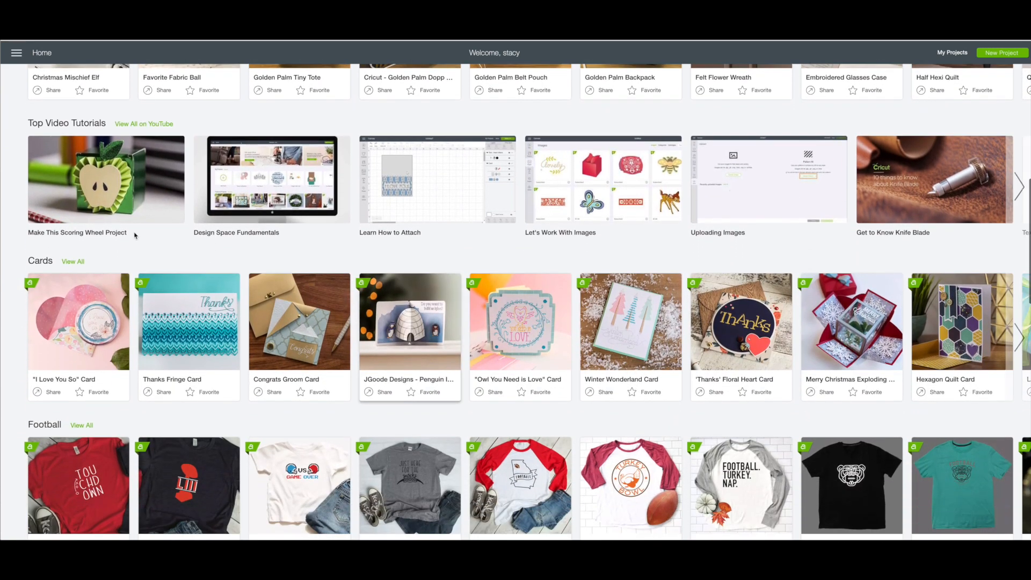
pyautogui.click(73, 262)
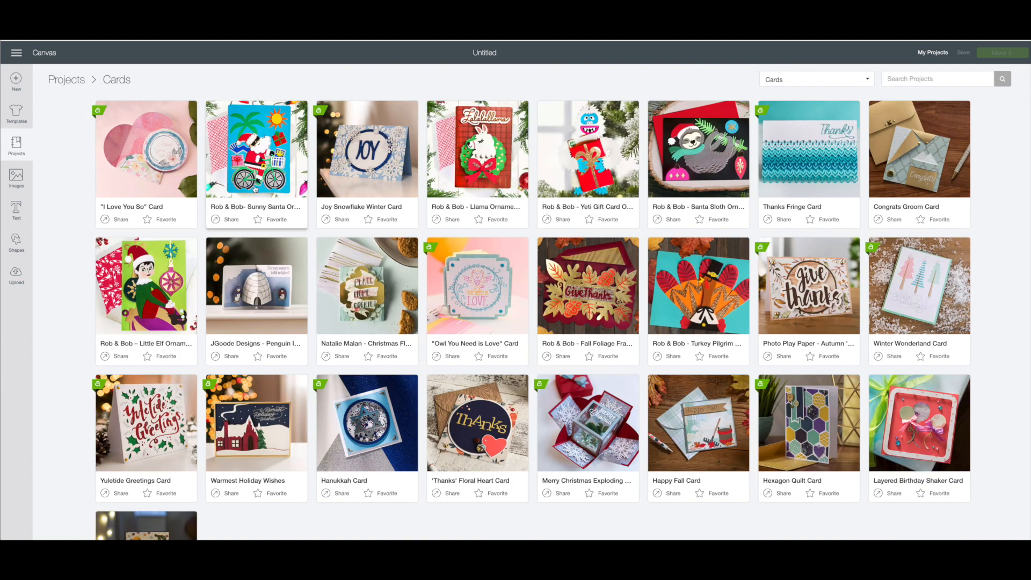
pyautogui.click(804, 81)
pyautogui.scroll(-5, 803, 212)
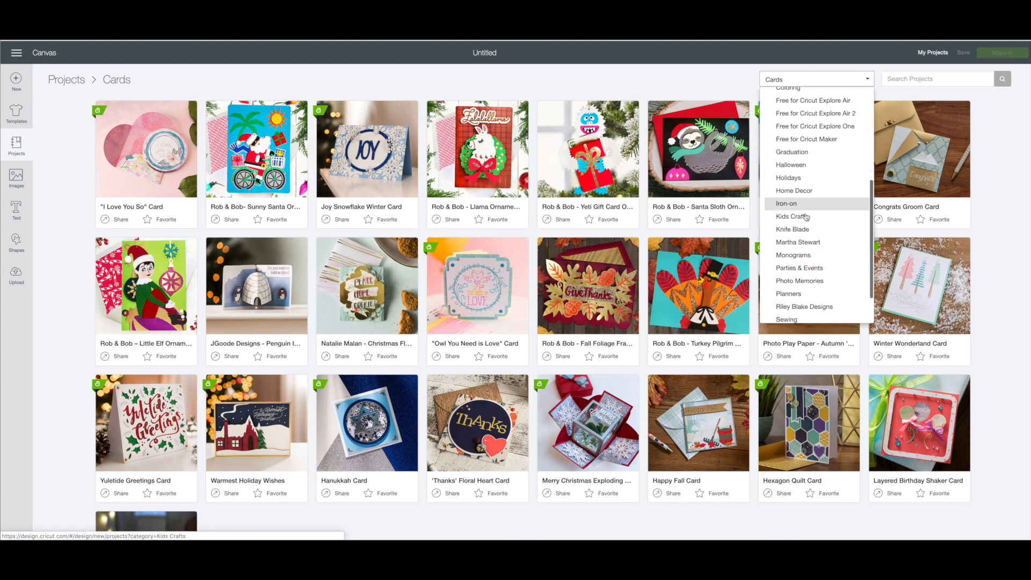
pyautogui.click(803, 281)
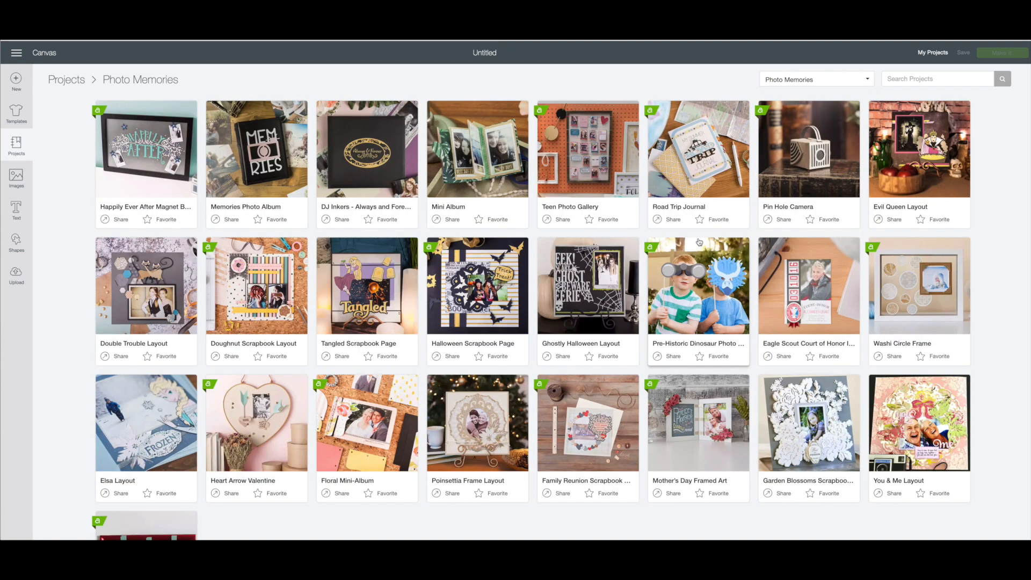
# Find the Happy Trails Scrapbook Page among the Photo Memories projects and open it for customizing.
pyautogui.scroll(-3, 699, 242)
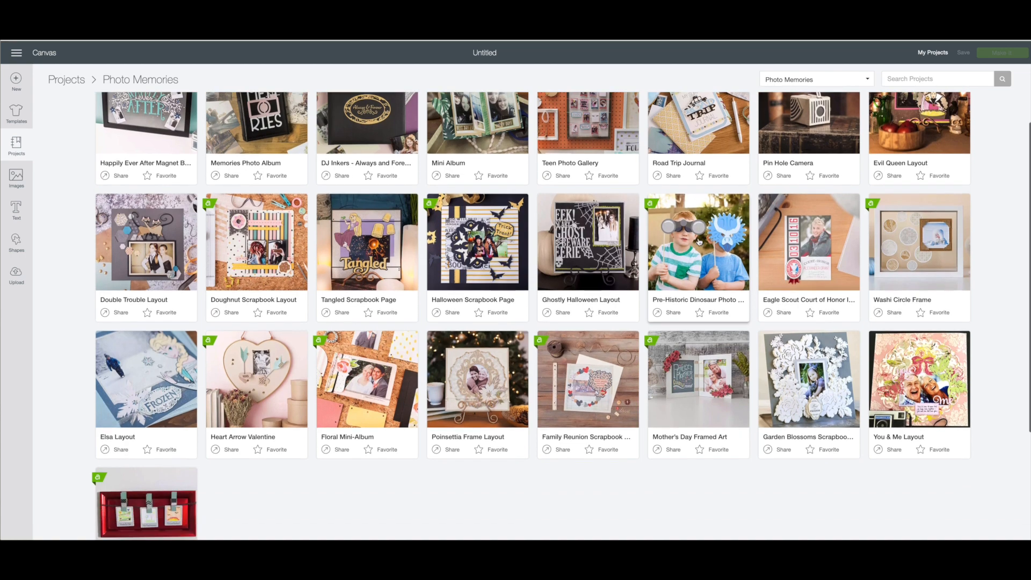
pyautogui.scroll(-9, 700, 242)
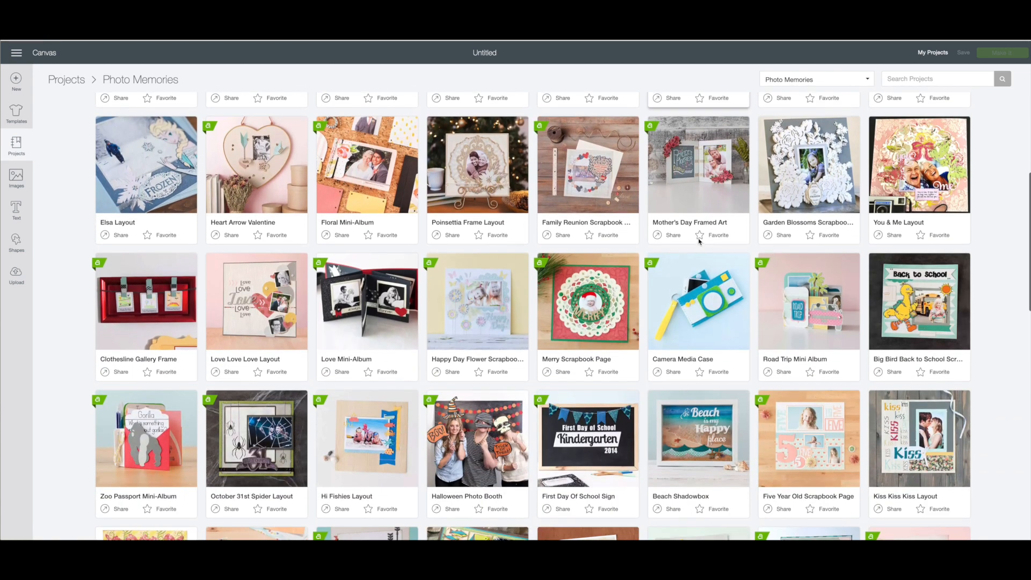
pyautogui.scroll(-5, 700, 242)
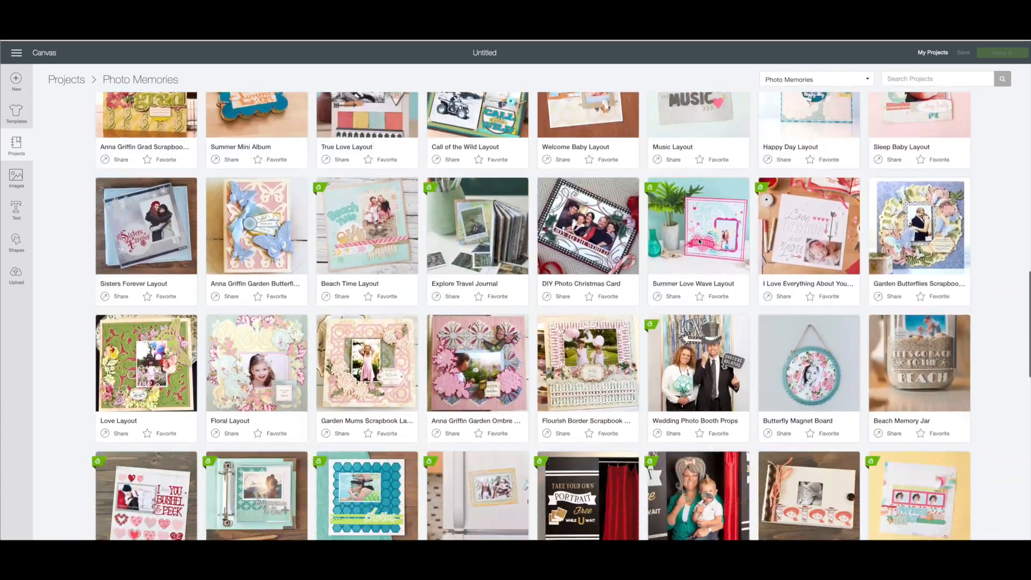
pyautogui.scroll(-5, 700, 243)
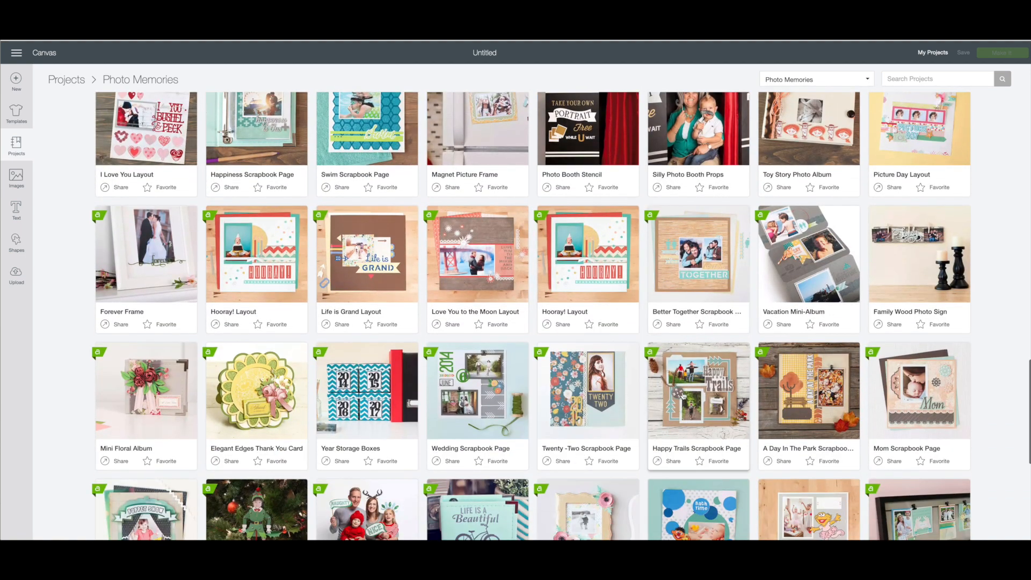
pyautogui.click(695, 394)
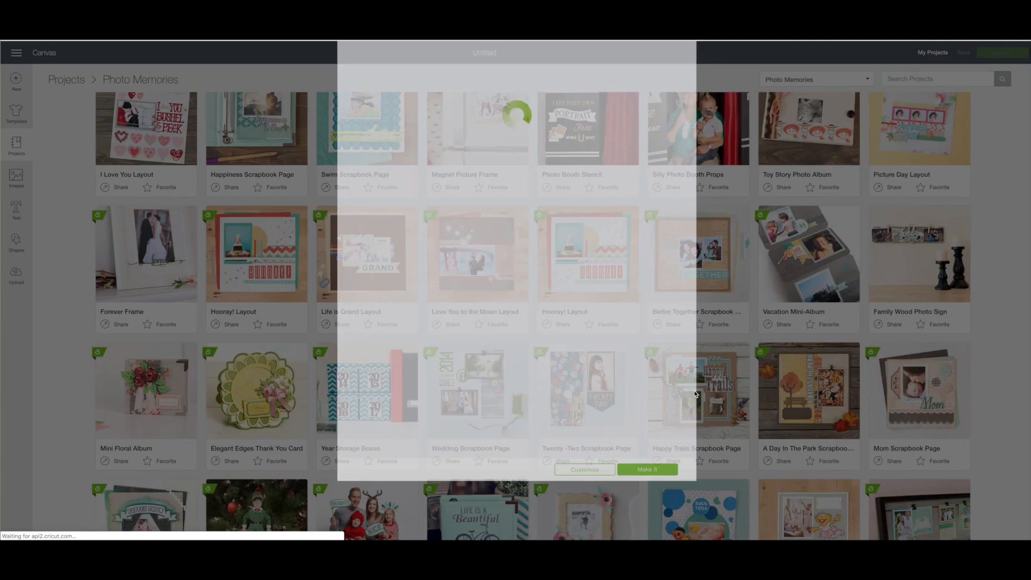
pyautogui.click(694, 394)
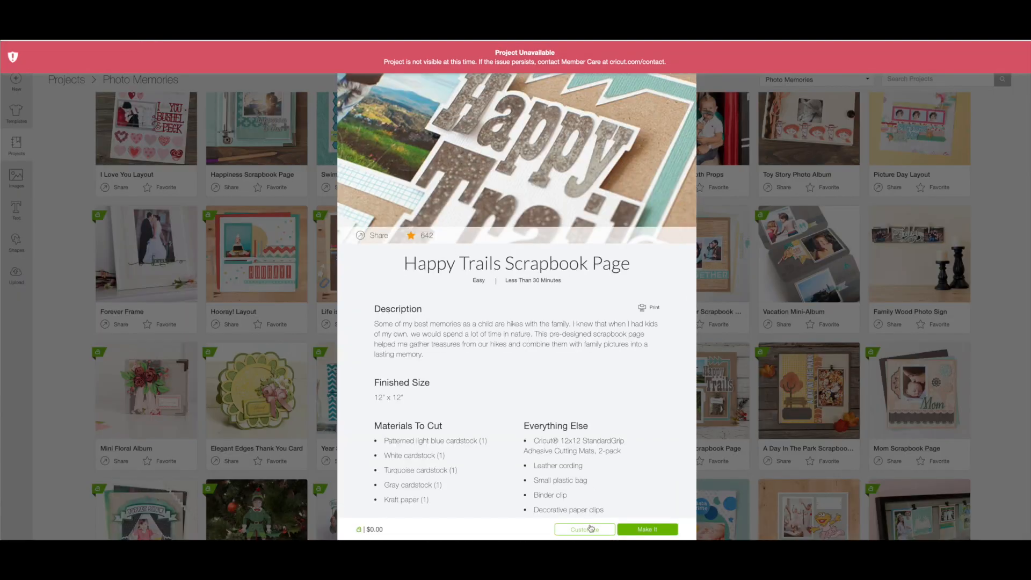
pyautogui.click(591, 531)
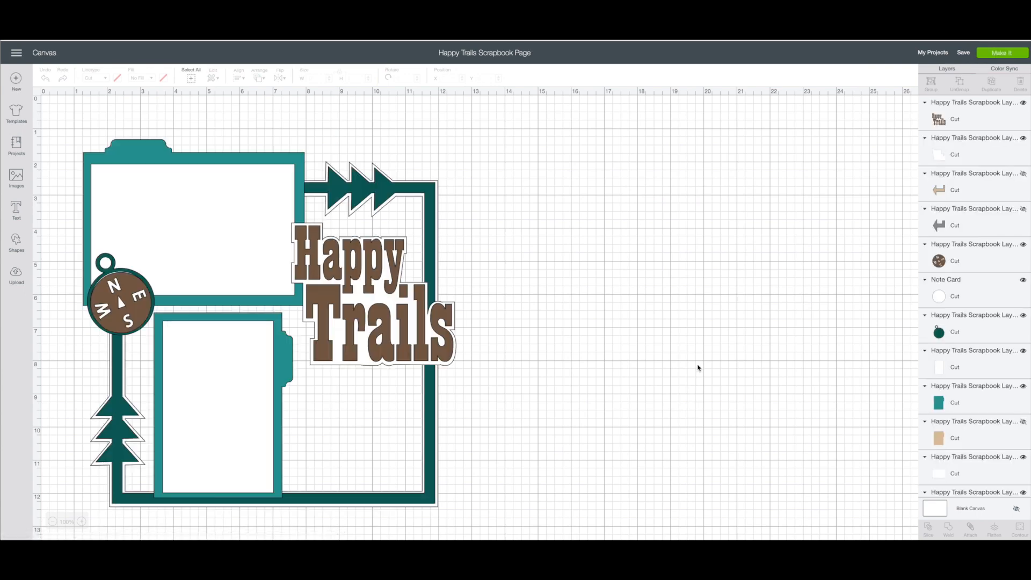
# Move the photo mats, the Happy Trails title layers and the compass pieces off the frame onto the empty canvas beside it.
pyautogui.moveTo(175, 180); pyautogui.dragTo(726, 194)
pyautogui.moveTo(359, 314); pyautogui.dragTo(566, 397)
pyautogui.moveTo(442, 352); pyautogui.dragTo(615, 429)
pyautogui.moveTo(221, 376); pyautogui.dragTo(737, 258)
pyautogui.moveTo(135, 298); pyautogui.dragTo(705, 429)
pyautogui.moveTo(130, 307); pyautogui.dragTo(657, 422)
# Shift the dark green tree frame off its white backing layer and recolor the backing light yellow.
pyautogui.moveTo(371, 192); pyautogui.dragTo(369, 213)
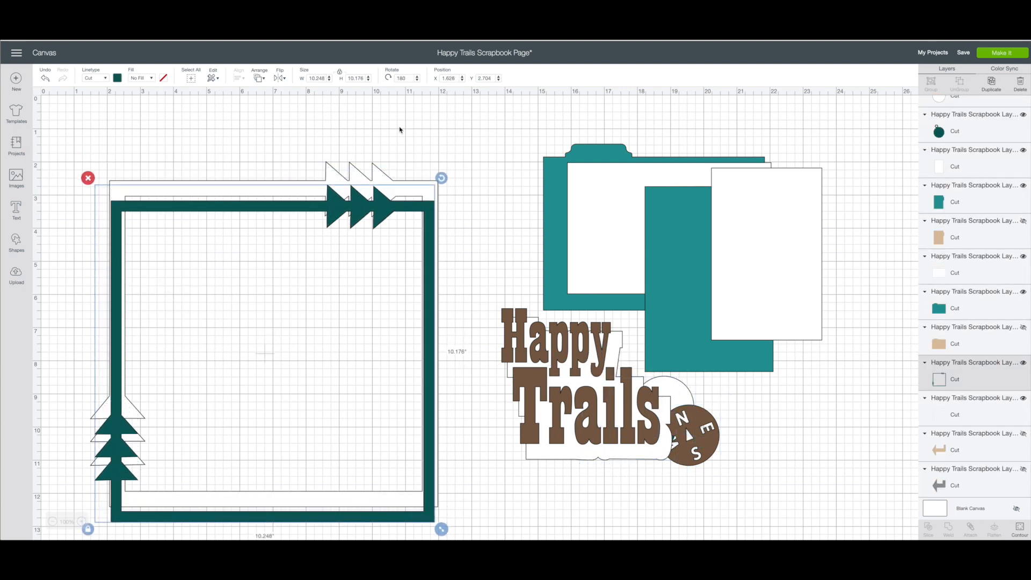
pyautogui.click(400, 129)
pyautogui.click(330, 169)
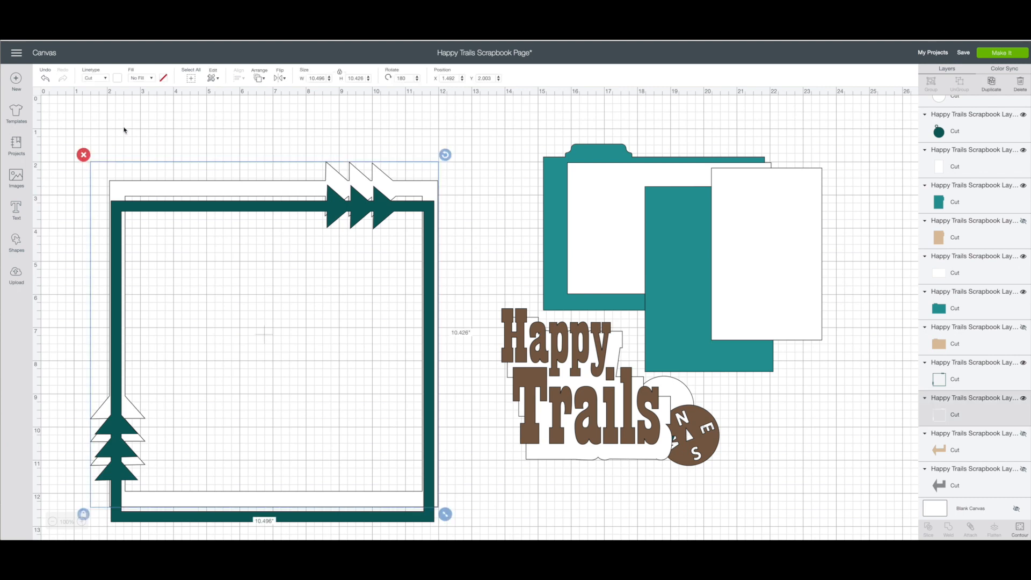
pyautogui.click(117, 79)
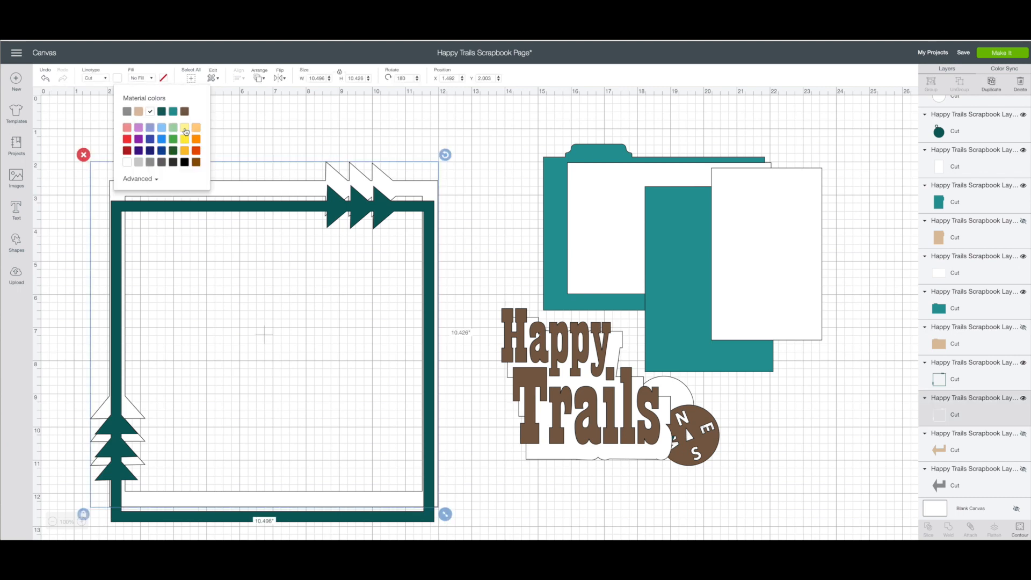
pyautogui.click(466, 144)
# Center the dark green tree frame over its yellow backing and group the two layers.
pyautogui.moveTo(430, 207); pyautogui.dragTo(432, 190)
pyautogui.moveTo(98, 152); pyautogui.dragTo(191, 204)
pyautogui.rightClick(196, 193)
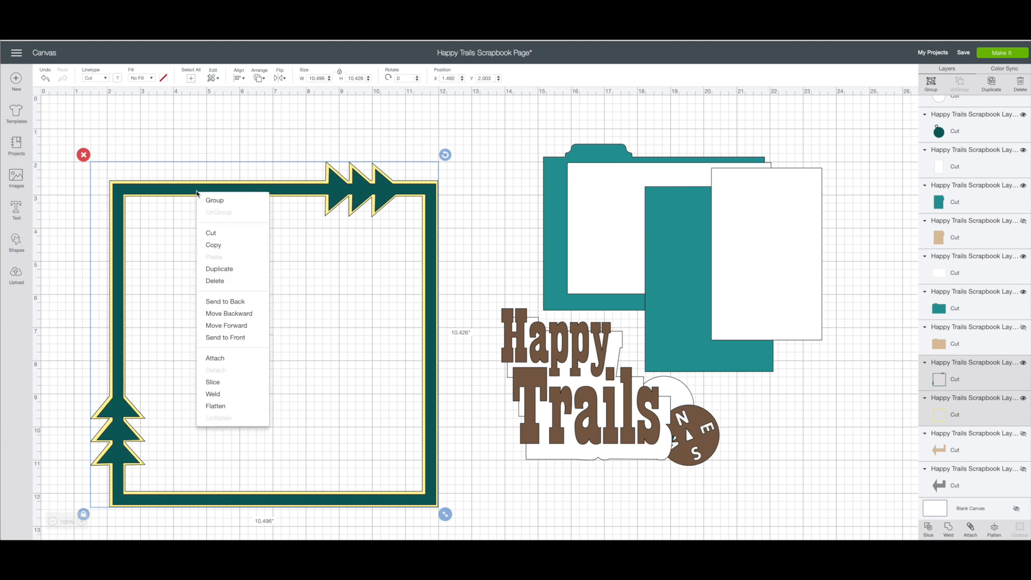
pyautogui.click(206, 201)
# Separate the Happy Trails lettering from its white backing and recolor the backing the same light yellow.
pyautogui.moveTo(645, 388); pyautogui.dragTo(800, 385)
pyautogui.moveTo(549, 377); pyautogui.dragTo(514, 399)
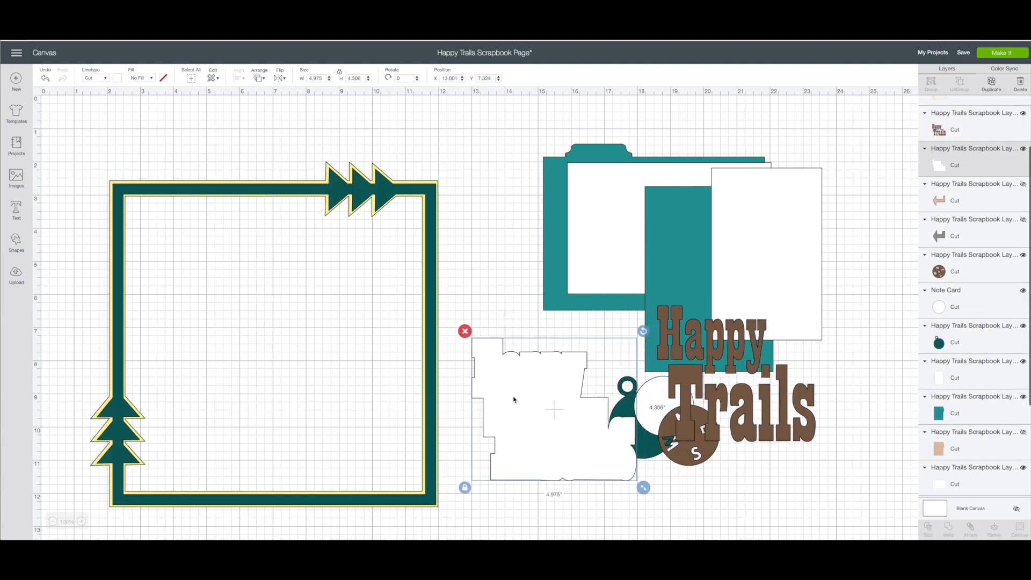
pyautogui.click(118, 78)
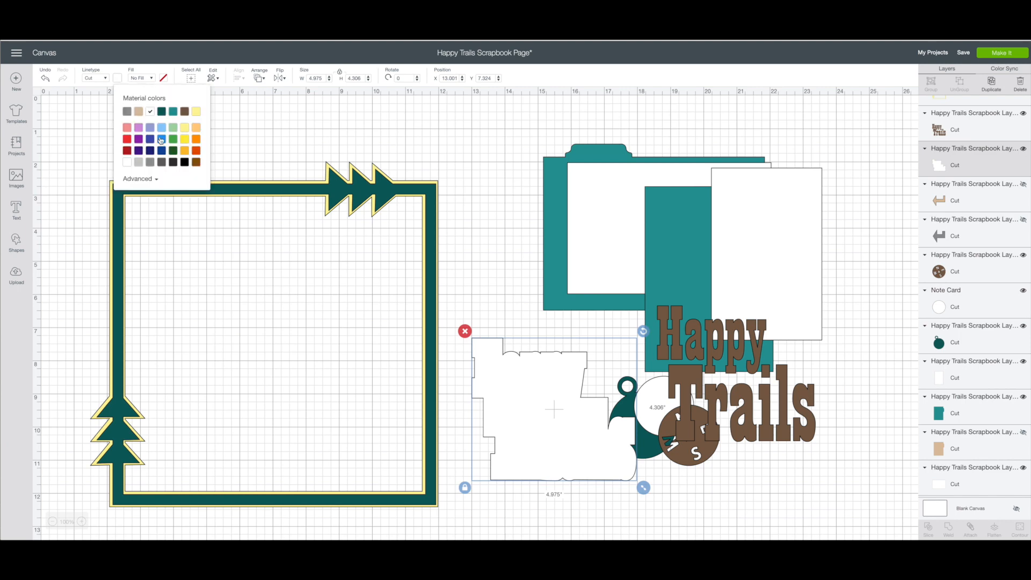
pyautogui.click(197, 114)
# Place the brown Happy Trails lettering on its yellow backing, group them, and move the title onto the frame's lower-right corner.
pyautogui.moveTo(765, 415); pyautogui.dragTo(584, 445)
pyautogui.moveTo(457, 334); pyautogui.dragTo(489, 361)
pyautogui.rightClick(489, 361)
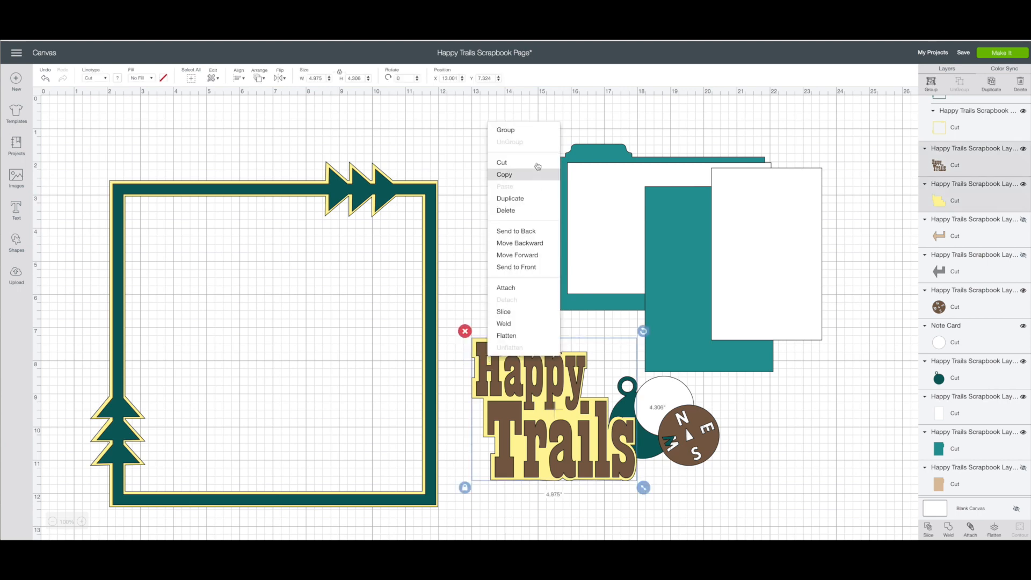
pyautogui.click(519, 131)
pyautogui.moveTo(549, 405); pyautogui.dragTo(393, 414)
# Pull the white circle out of the compass and recolor it the same light yellow.
pyautogui.moveTo(645, 411); pyautogui.dragTo(582, 428)
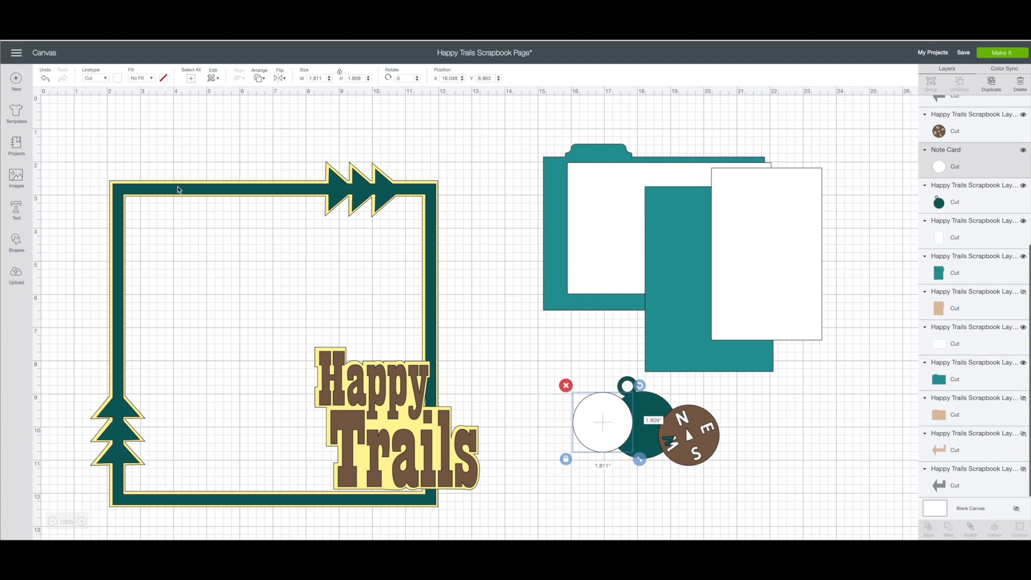
pyautogui.click(117, 78)
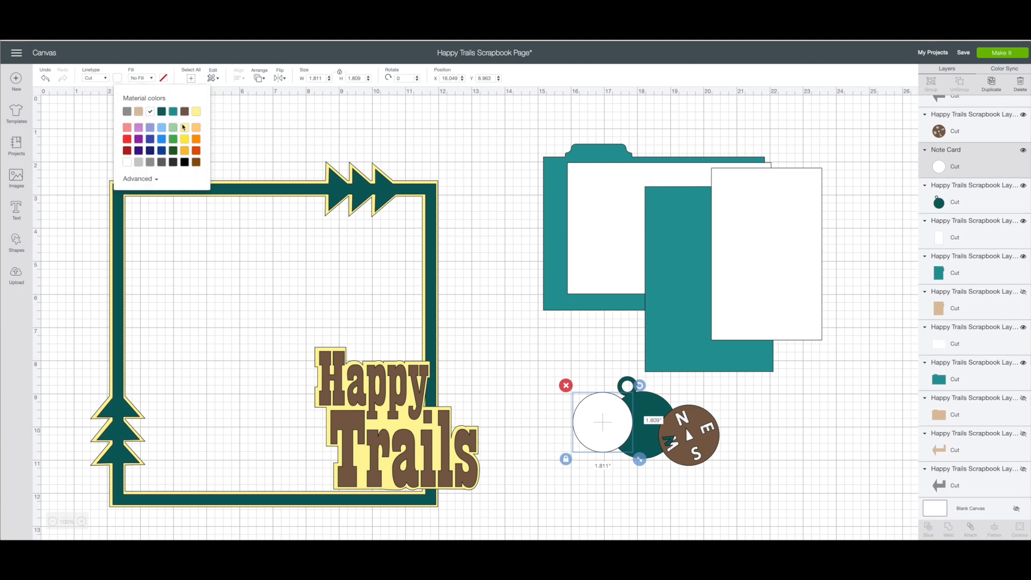
pyautogui.click(197, 112)
# Stack the yellow circle and brown dial on the green compass base, group the pieces, and move the compass onto the title.
pyautogui.moveTo(576, 430); pyautogui.dragTo(616, 432)
pyautogui.moveTo(684, 439); pyautogui.dragTo(639, 429)
pyautogui.click(707, 460)
pyautogui.moveTo(725, 463); pyautogui.dragTo(639, 429)
pyautogui.rightClick(648, 439)
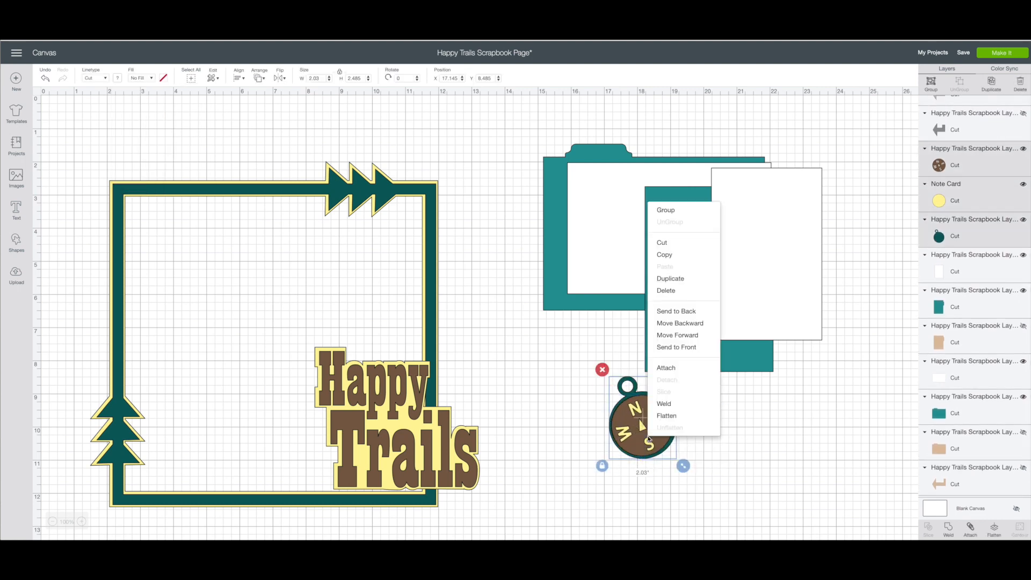
pyautogui.click(669, 212)
pyautogui.moveTo(644, 452); pyautogui.dragTo(410, 441)
# Spread the photo mat pieces apart and resize the horizontal white panel to 6 by 4 inches.
pyautogui.moveTo(686, 308); pyautogui.dragTo(696, 429)
pyautogui.moveTo(626, 282); pyautogui.dragTo(568, 373)
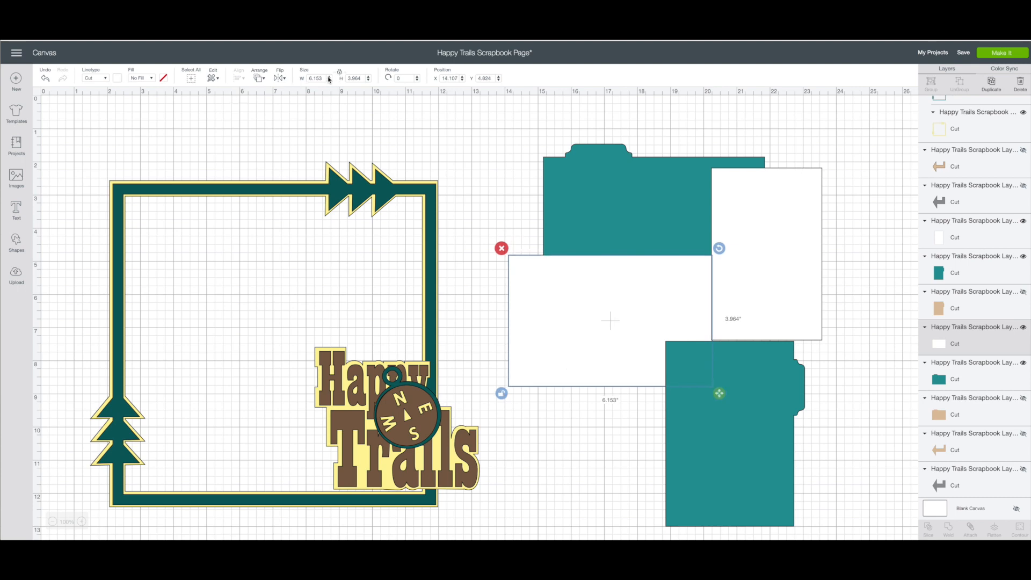
pyautogui.write('6')
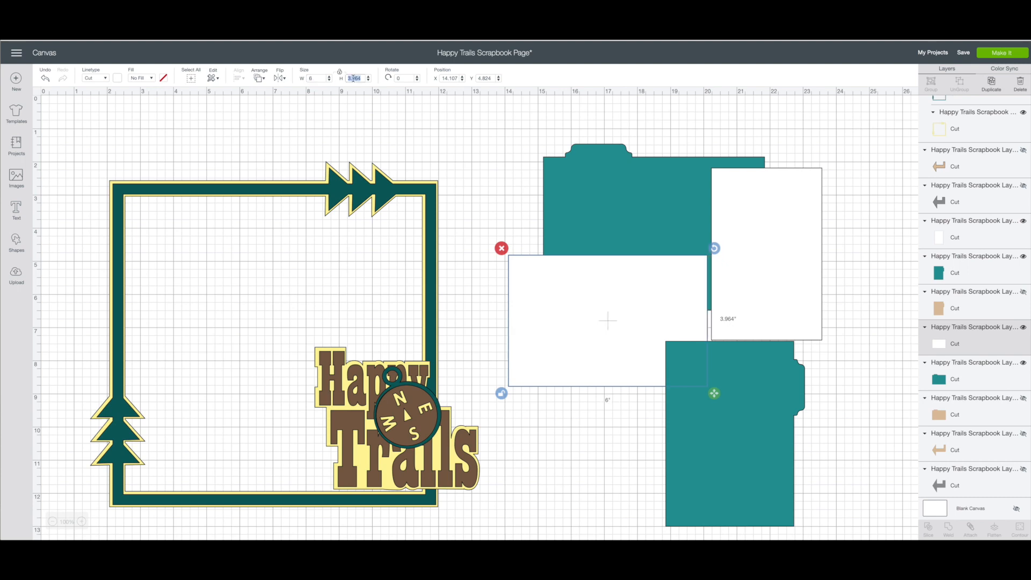
# Place the horizontal white panel on its teal folder mat and resize the teal layer to 6.183 by 4.643 inches.
pyautogui.moveTo(733, 208); pyautogui.dragTo(764, 364)
pyautogui.moveTo(610, 202); pyautogui.dragTo(572, 191)
pyautogui.moveTo(568, 323); pyautogui.dragTo(577, 257)
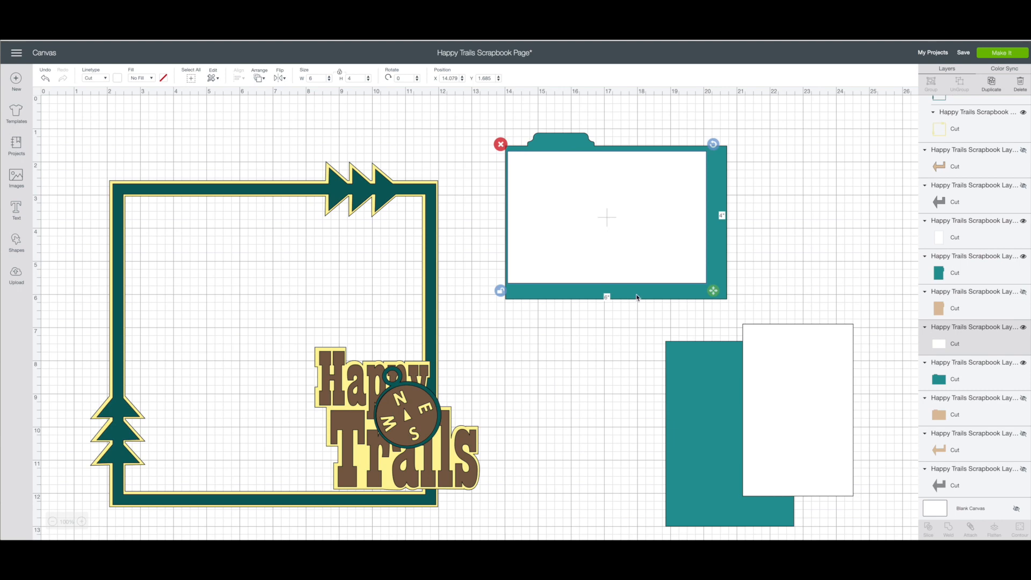
pyautogui.click(637, 297)
pyautogui.moveTo(741, 311); pyautogui.dragTo(719, 299)
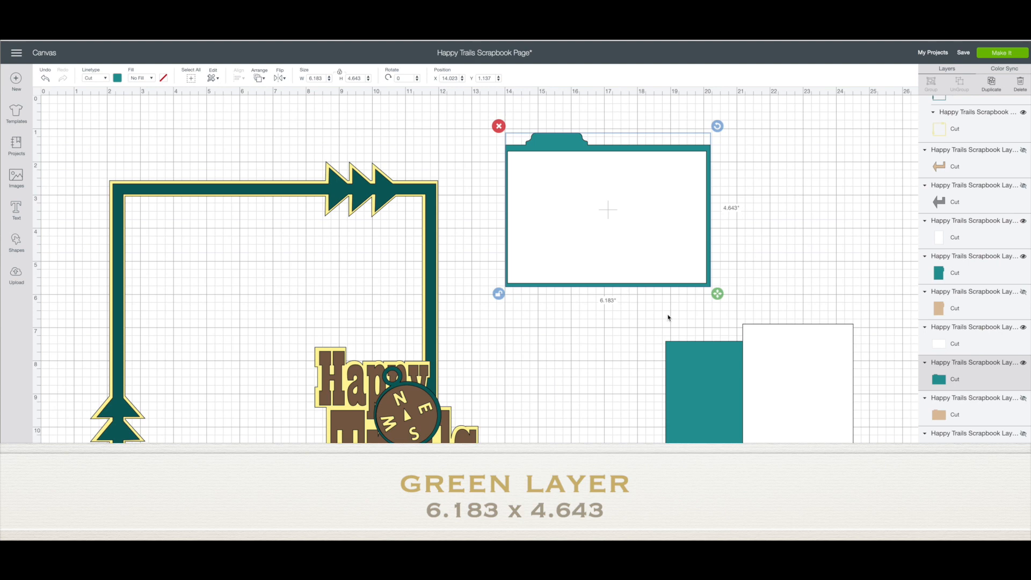
# Group the horizontal white panel with its teal folder mat.
pyautogui.moveTo(482, 137); pyautogui.dragTo(551, 171)
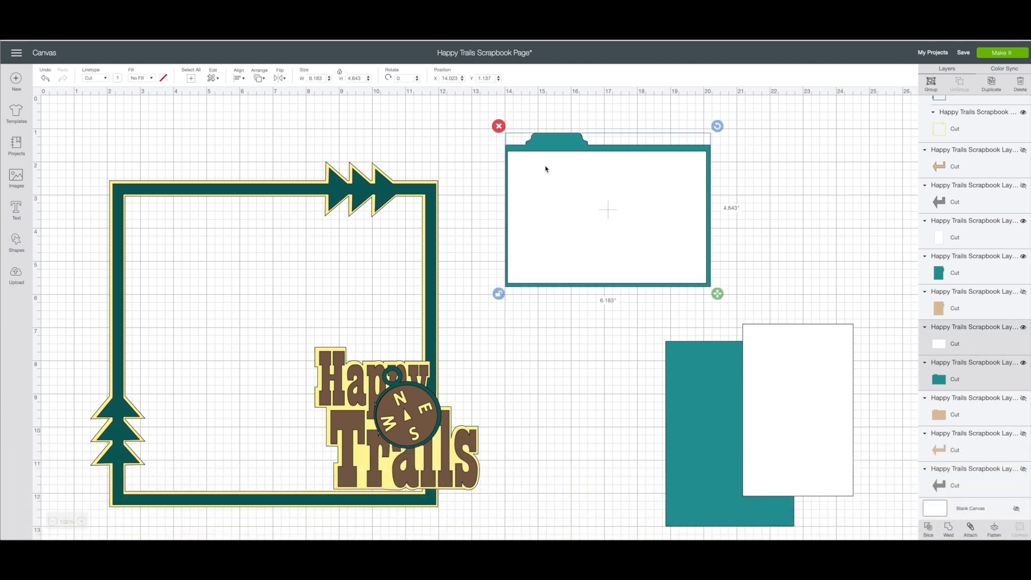
pyautogui.rightClick(545, 168)
pyautogui.click(559, 175)
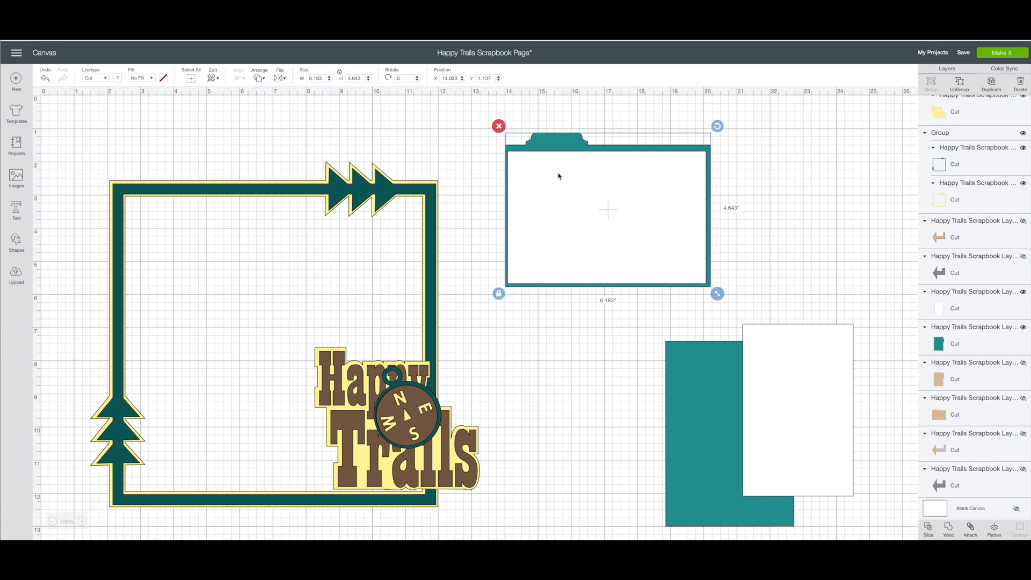
# Duplicate the grouped horizontal mat and move the vertical teal mat and its white panel apart.
pyautogui.rightClick(558, 176)
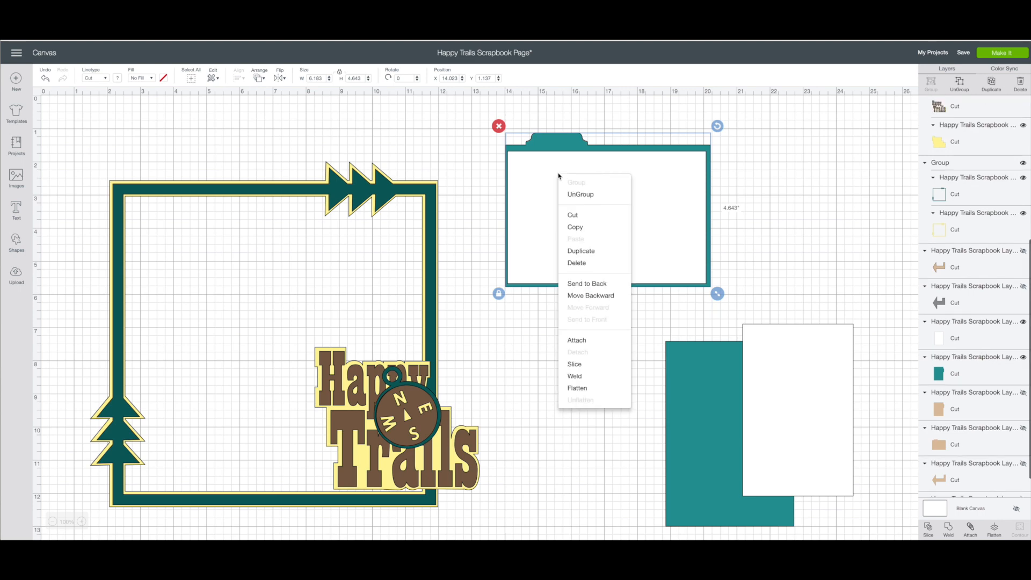
pyautogui.click(587, 251)
pyautogui.moveTo(738, 387); pyautogui.dragTo(629, 378)
pyautogui.moveTo(786, 384); pyautogui.dragTo(760, 390)
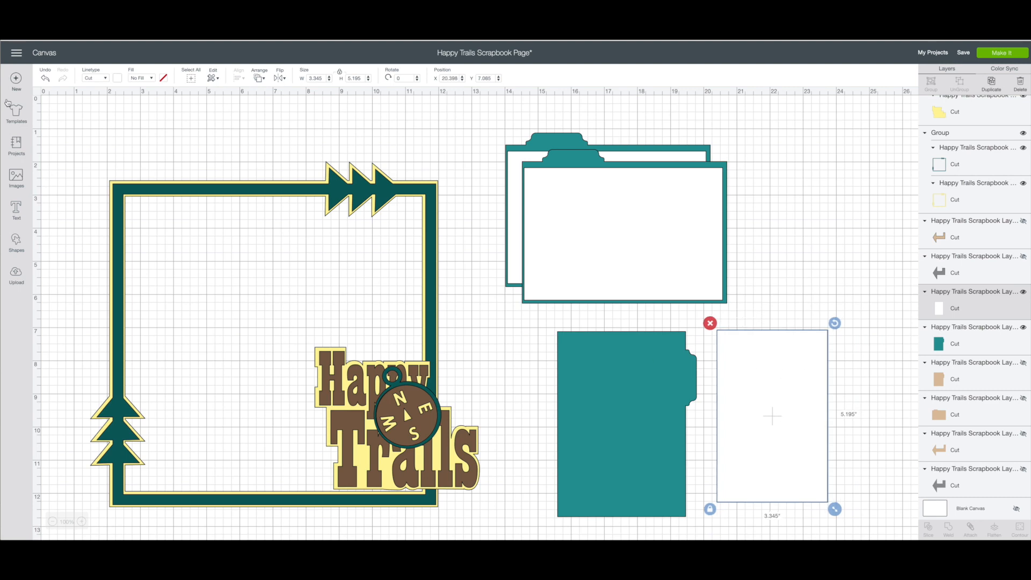
# Add a square shape and enlarge it to 11.997 inches on each side.
pyautogui.click(16, 244)
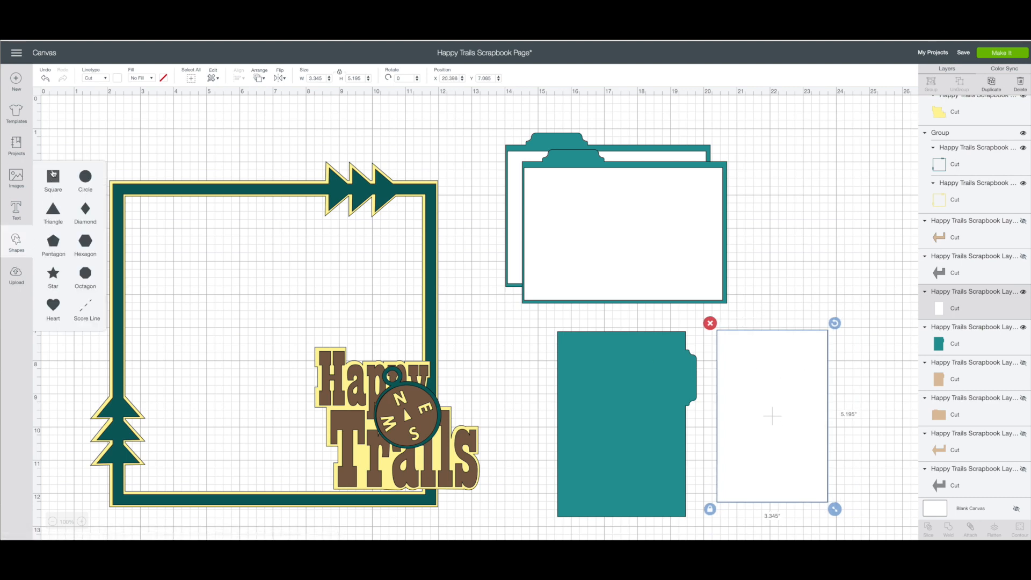
pyautogui.click(54, 175)
pyautogui.moveTo(150, 169); pyautogui.dragTo(176, 167)
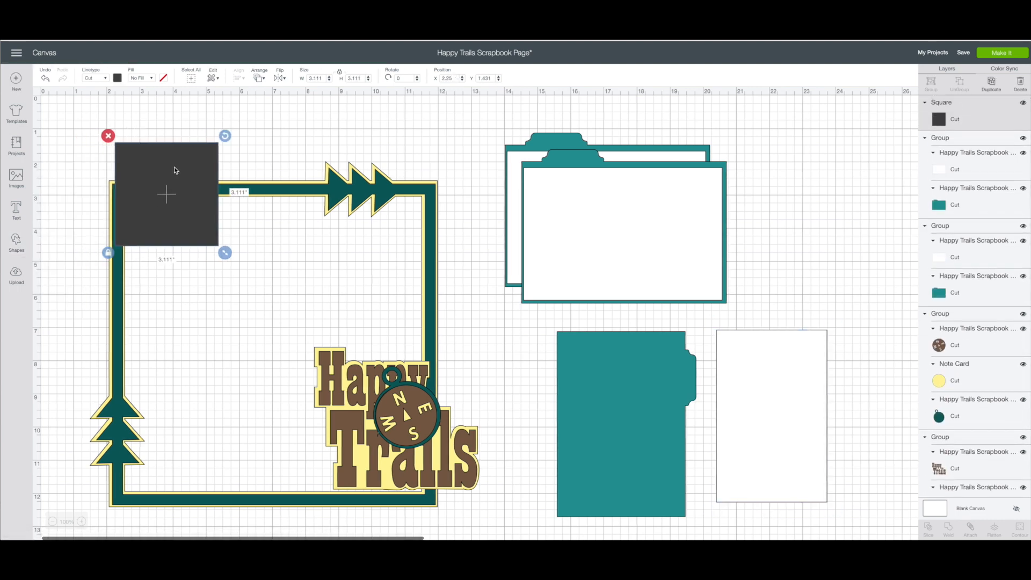
pyautogui.hscroll(2, 175, 167)
pyautogui.click(317, 78)
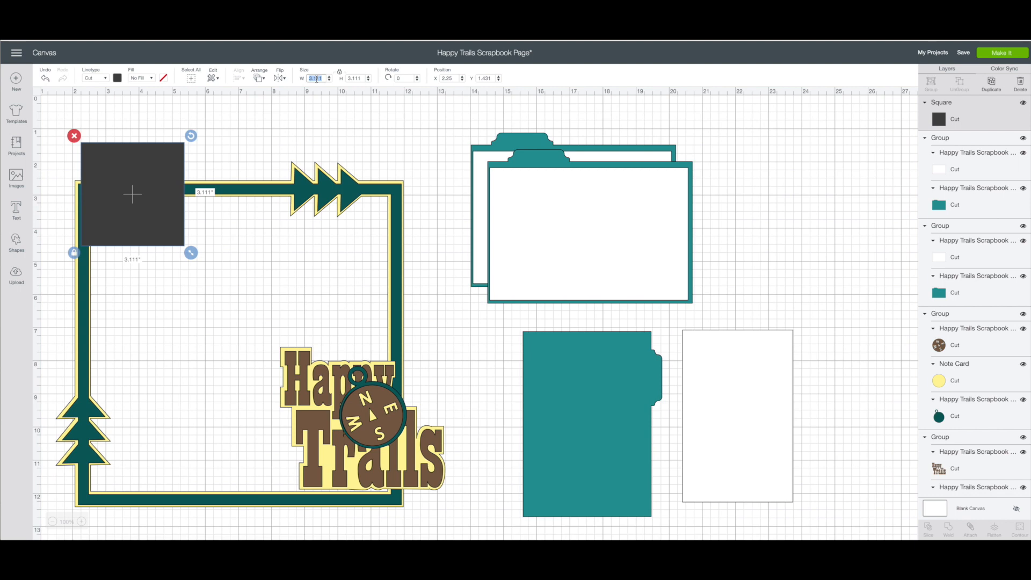
pyautogui.press('Return')
# Position the large dark square over the scrapbook frame and send it to the back.
pyautogui.moveTo(433, 225); pyautogui.dragTo(409, 214)
pyautogui.rightClick(393, 220)
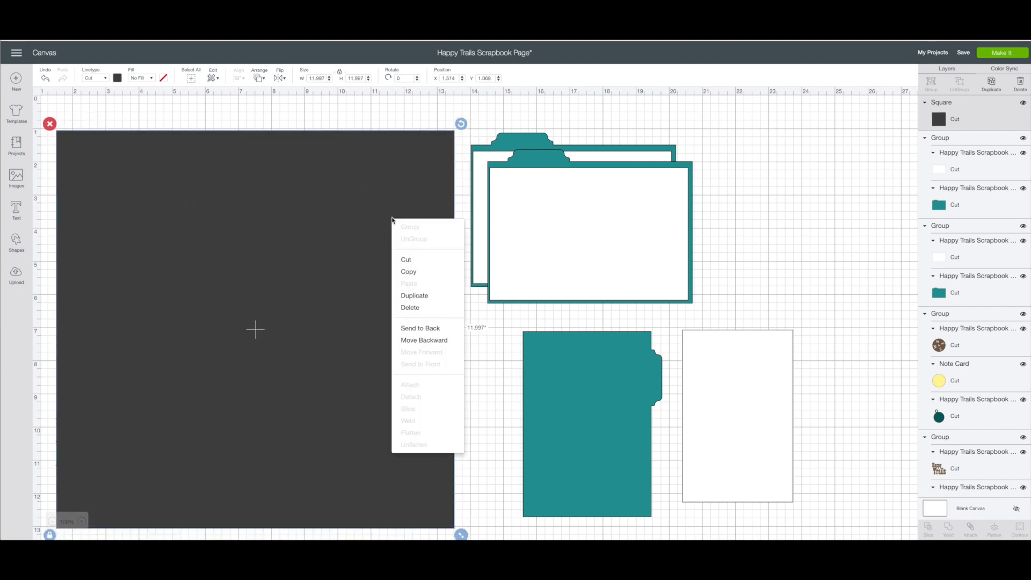
pyautogui.click(421, 328)
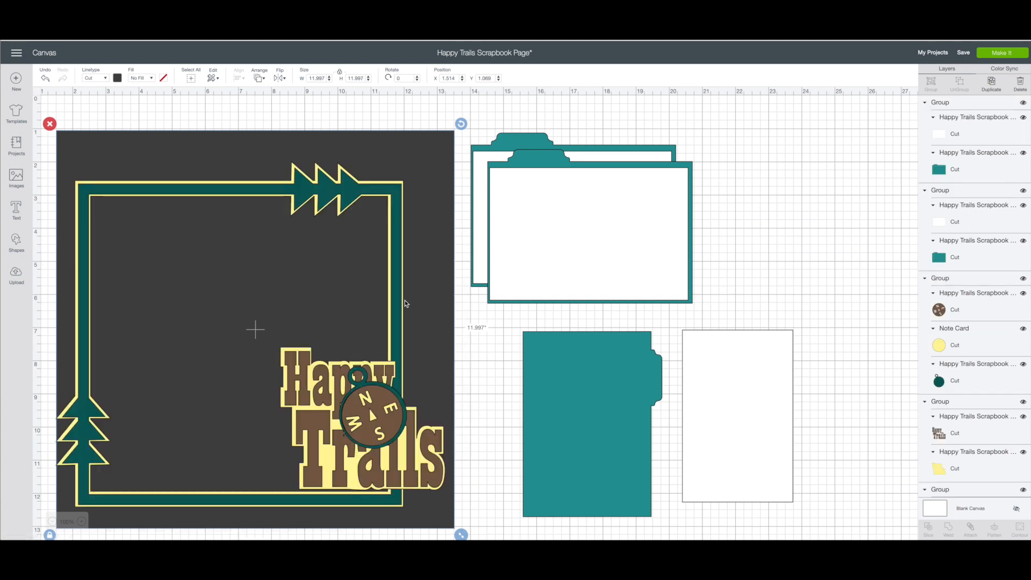
# Move the compass and the Happy Trails title off the dark square and reposition the tree frame within it.
pyautogui.moveTo(390, 403); pyautogui.dragTo(553, 370)
pyautogui.moveTo(414, 454); pyautogui.dragTo(650, 420)
pyautogui.moveTo(400, 201); pyautogui.dragTo(411, 197)
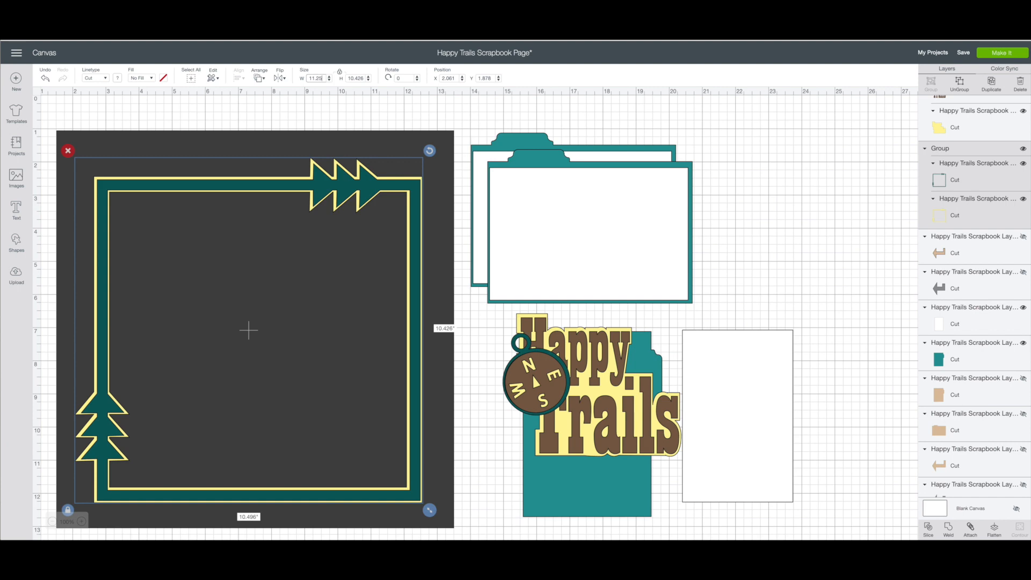
# Enlarge the tree frame to 11.25 × 11.175 inches and reposition it within the dark square.
pyautogui.moveTo(429, 511); pyautogui.dragTo(455, 535)
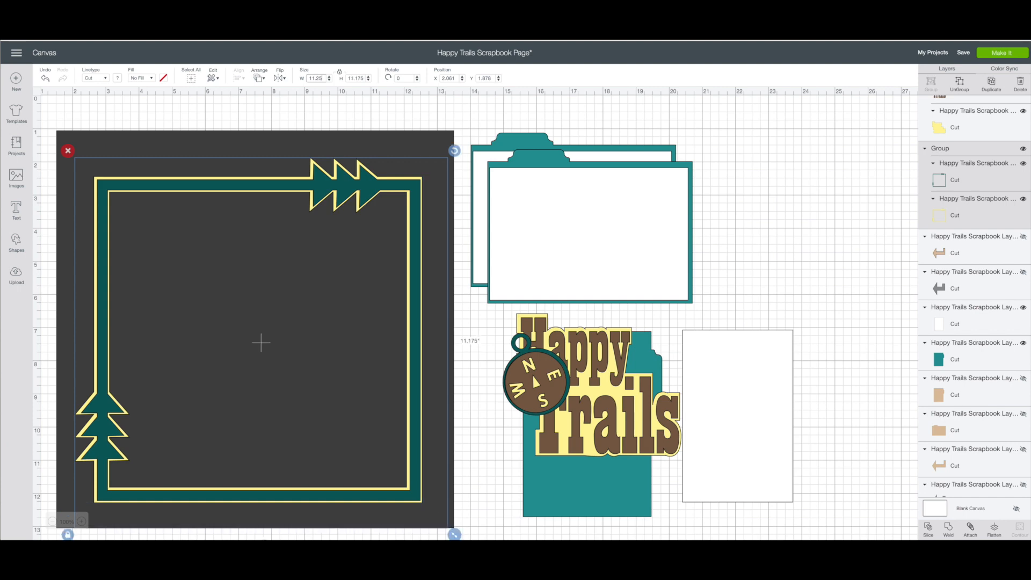
pyautogui.click(349, 128)
pyautogui.moveTo(366, 175)
pyautogui.mouseDown()
pyautogui.moveTo(352, 169)
pyautogui.moveTo(348, 135)
pyautogui.moveTo(352, 165)
pyautogui.mouseUp()
# Place one horizontal mat over the page's upper-left corner and the other over its lower-right corner.
pyautogui.moveTo(542, 182); pyautogui.dragTo(138, 157)
pyautogui.moveTo(539, 203); pyautogui.dragTo(313, 424)
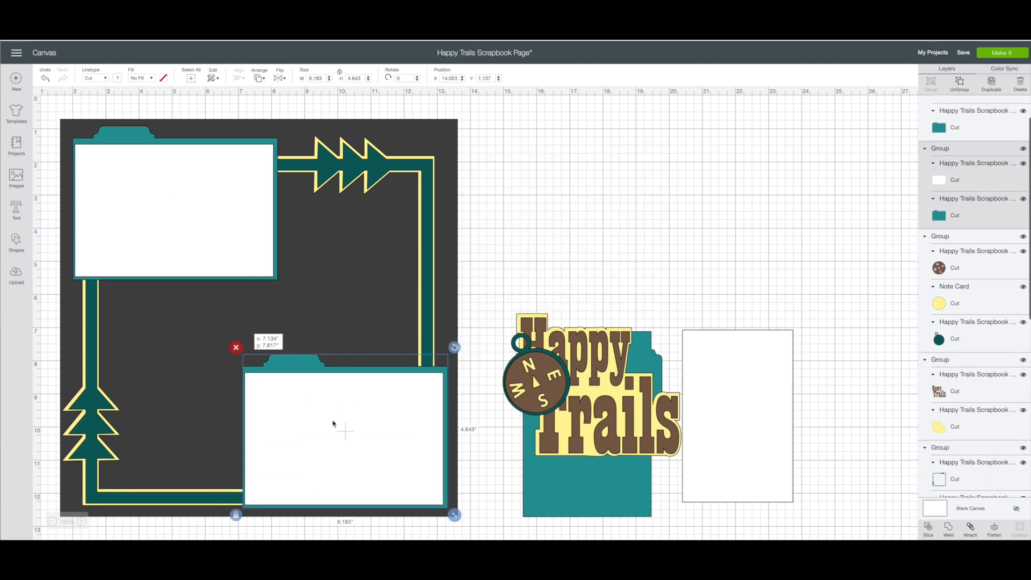
# Place the Happy Trails title on the page's lower-left area and bring it to the front.
pyautogui.moveTo(544, 423); pyautogui.dragTo(177, 432)
pyautogui.rightClick(178, 432)
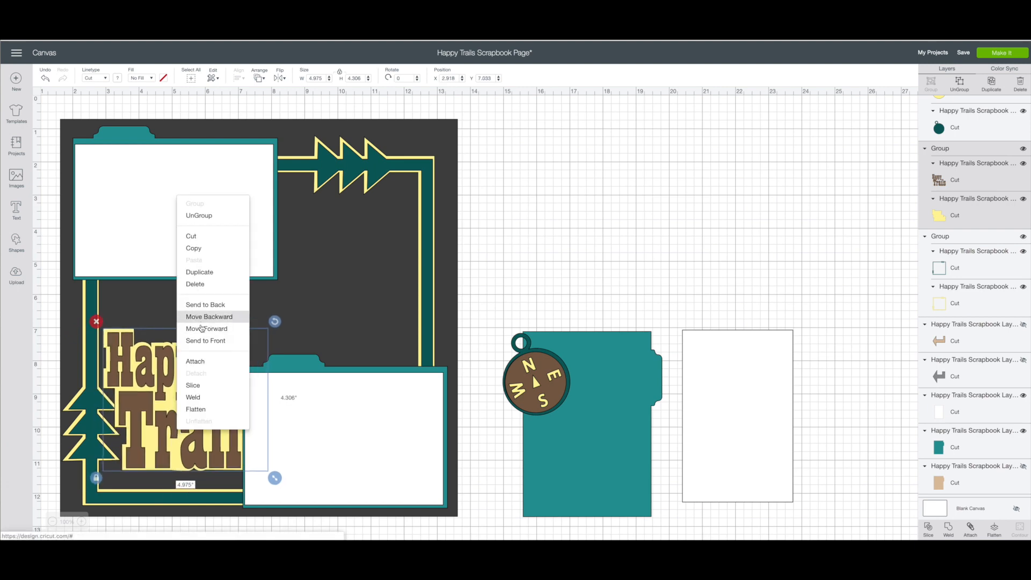
pyautogui.click(200, 341)
pyautogui.moveTo(199, 382); pyautogui.dragTo(197, 386)
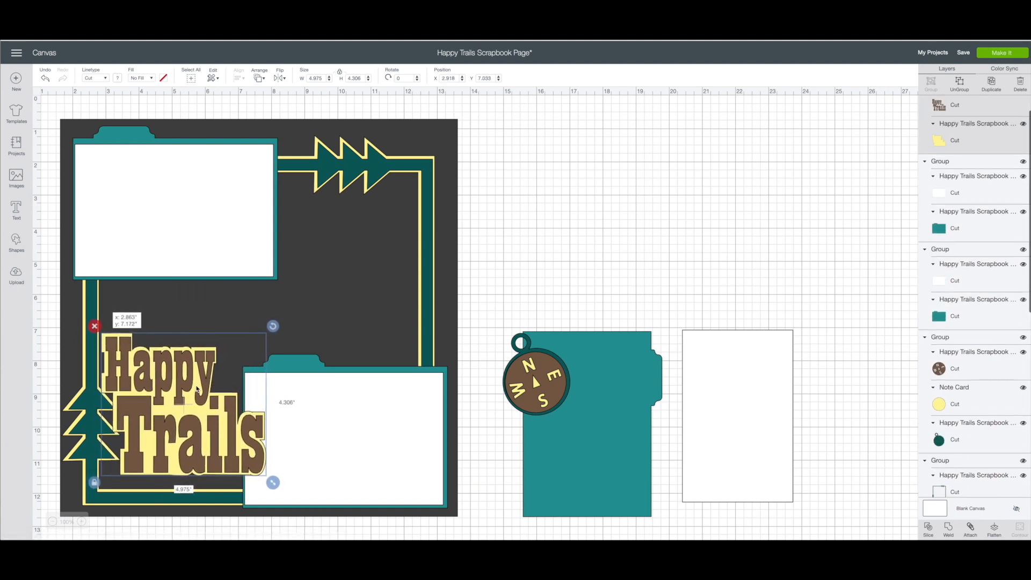
# Bring the compass to the front and place it over the upper mat's right corner.
pyautogui.click(536, 373)
pyautogui.moveTo(536, 376); pyautogui.dragTo(316, 223)
pyautogui.rightClick(316, 223)
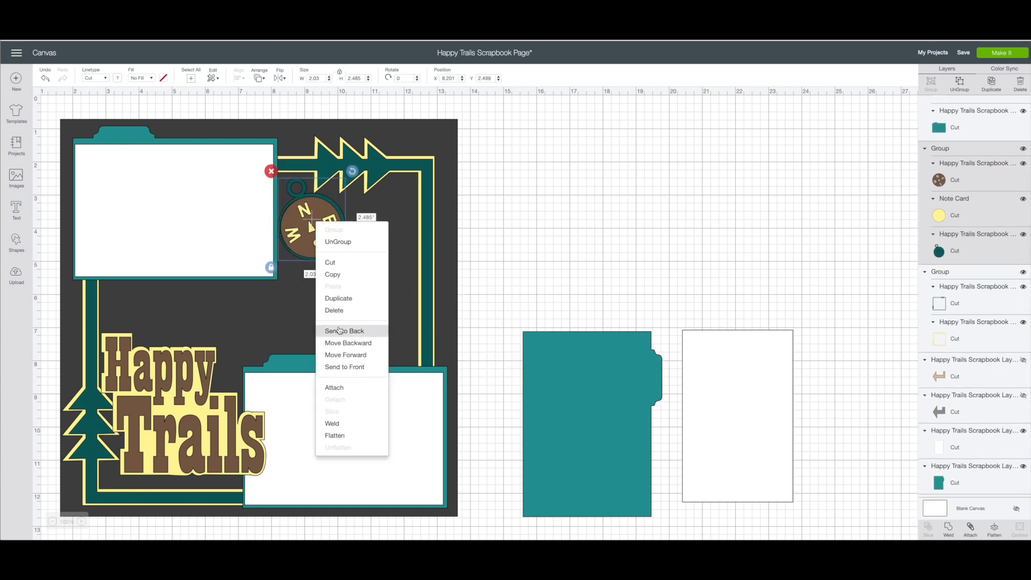
pyautogui.click(341, 365)
pyautogui.moveTo(325, 242); pyautogui.dragTo(298, 193)
# Move the vertical teal mat and its white panel closer to the scrapbook page.
pyautogui.click(502, 363)
pyautogui.moveTo(550, 373); pyautogui.dragTo(506, 294)
pyautogui.moveTo(754, 431); pyautogui.dragTo(701, 365)
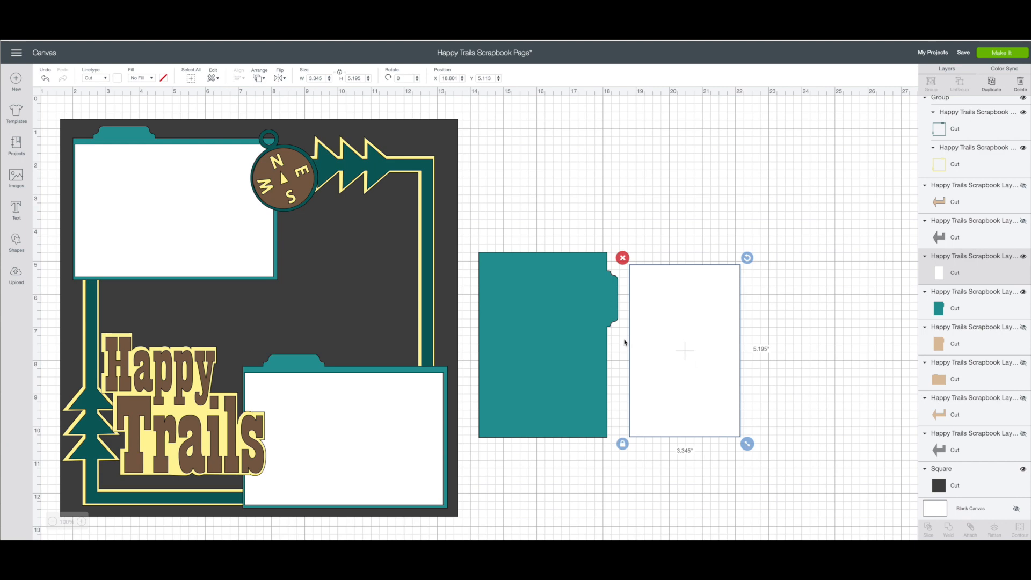
# Search the image library for "paper" and insert the Simply Charmed Paper image #M45167.
pyautogui.click(17, 179)
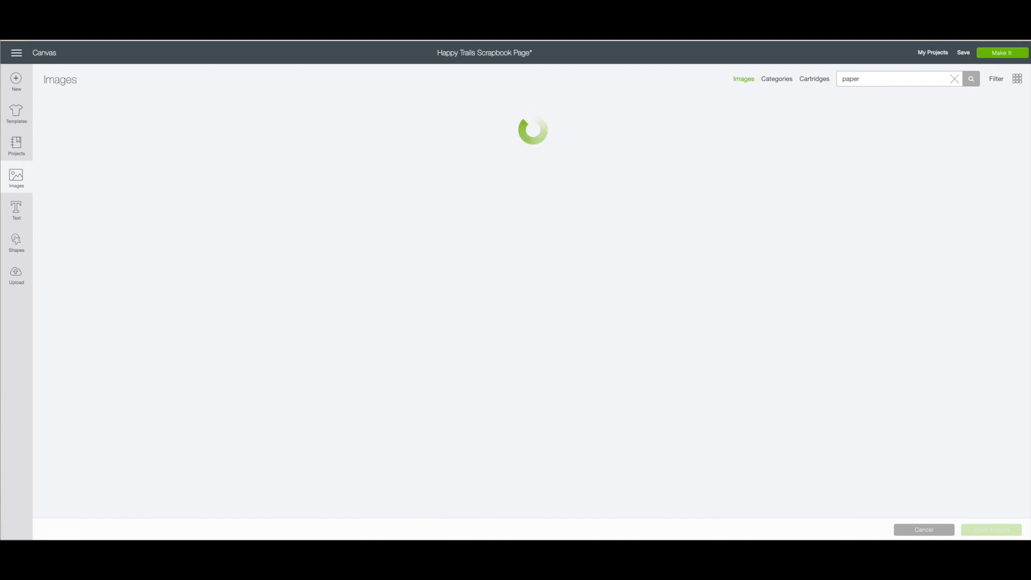
pyautogui.scroll(-12, 854, 157)
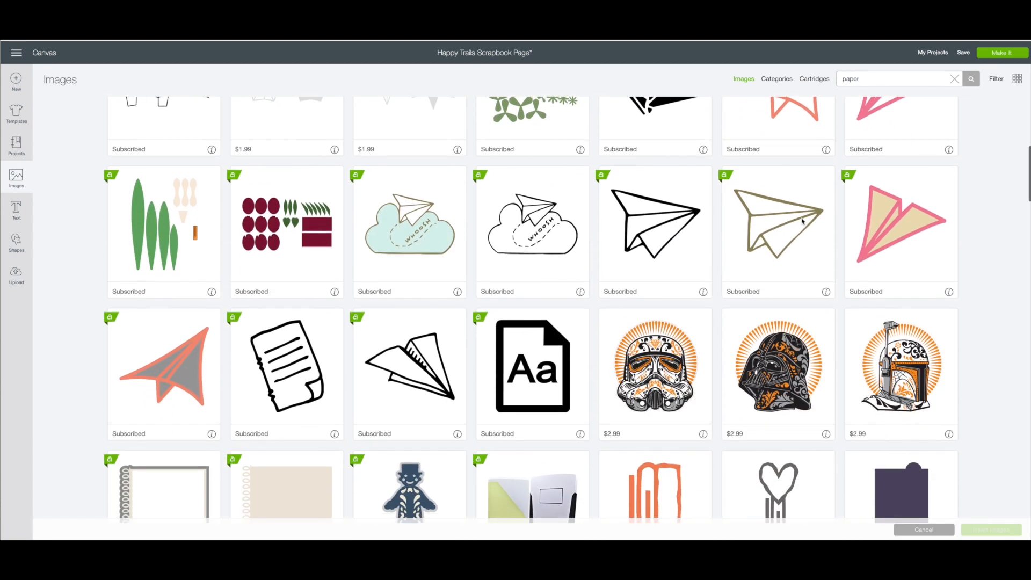
pyautogui.scroll(-15, 802, 221)
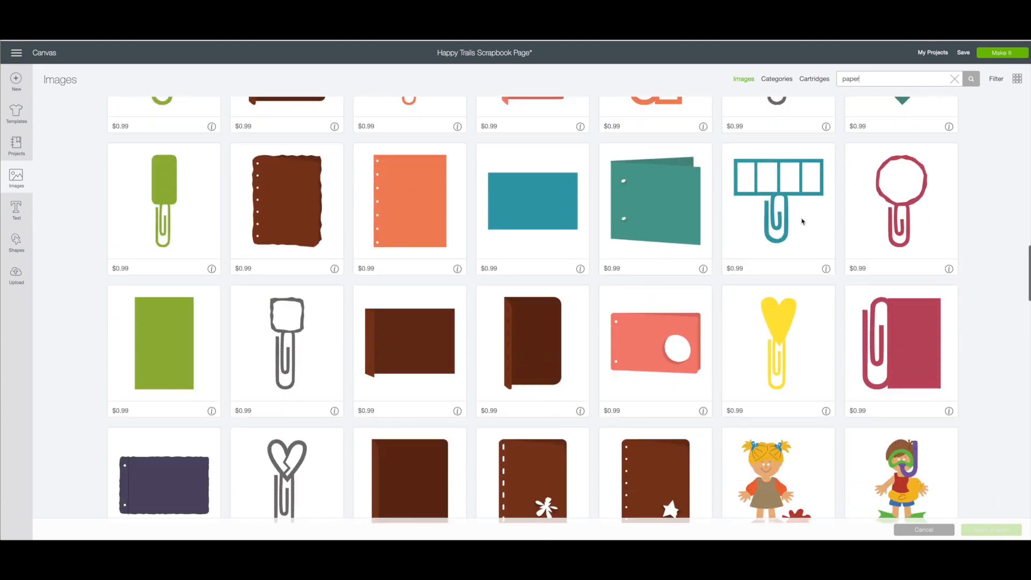
pyautogui.scroll(-15, 802, 221)
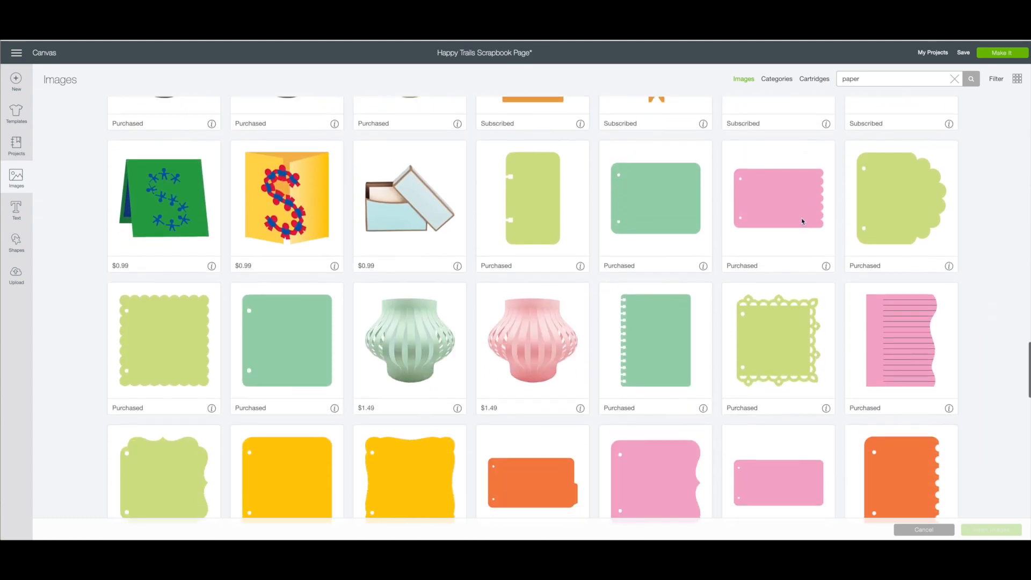
pyautogui.scroll(-15, 802, 221)
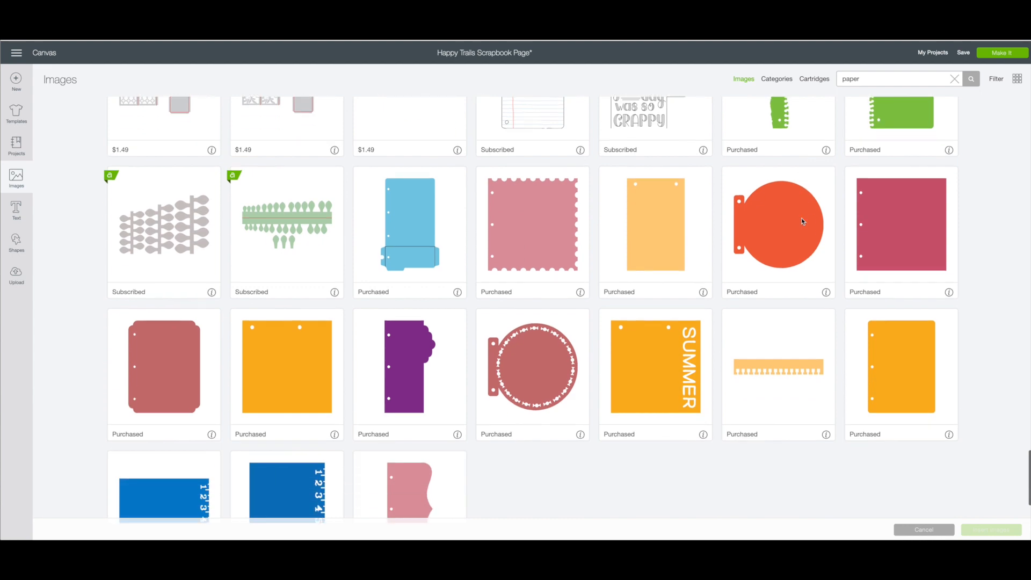
pyautogui.scroll(-15, 802, 222)
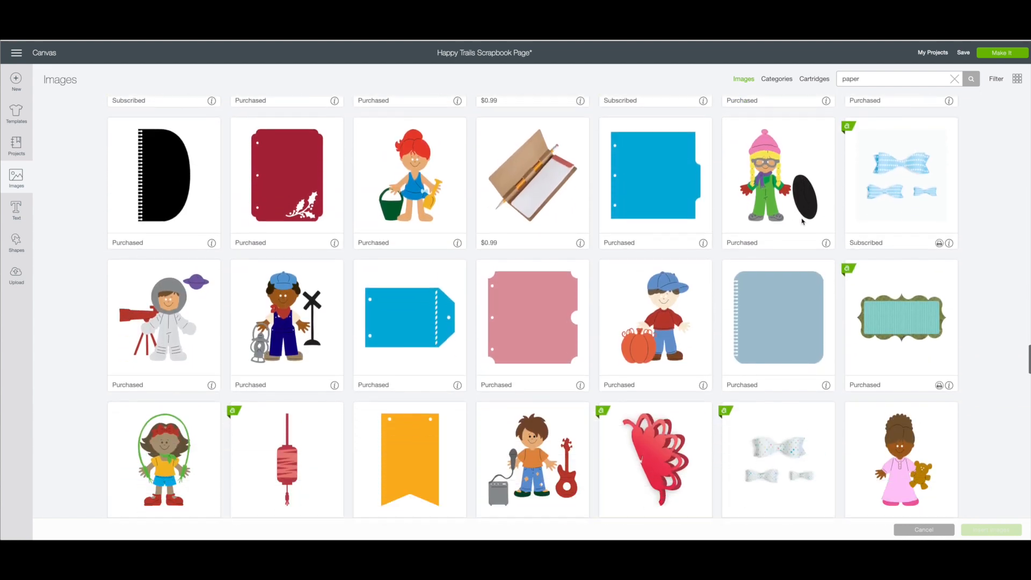
pyautogui.scroll(-2, 698, 218)
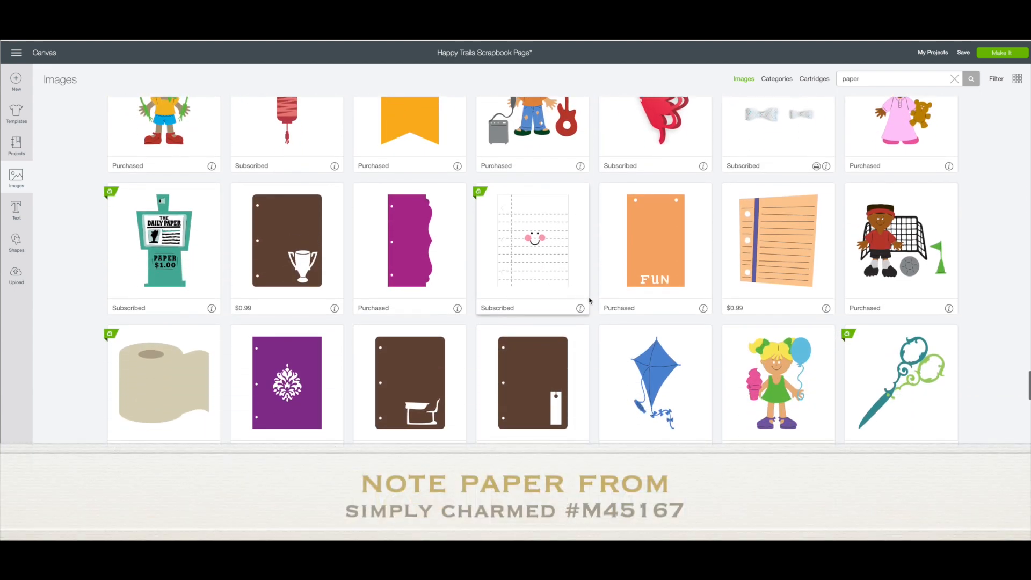
pyautogui.click(581, 309)
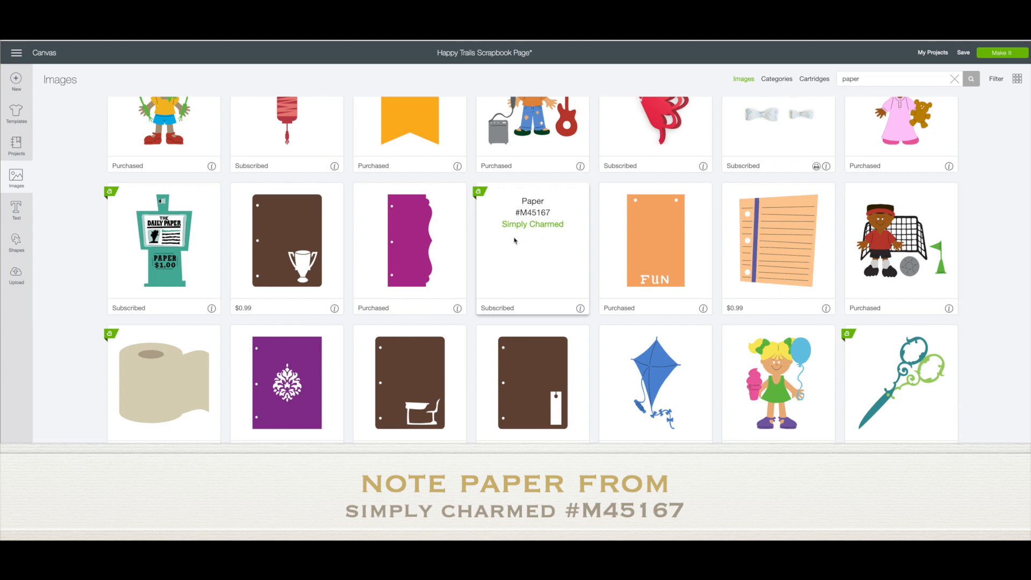
pyautogui.click(581, 308)
pyautogui.click(560, 275)
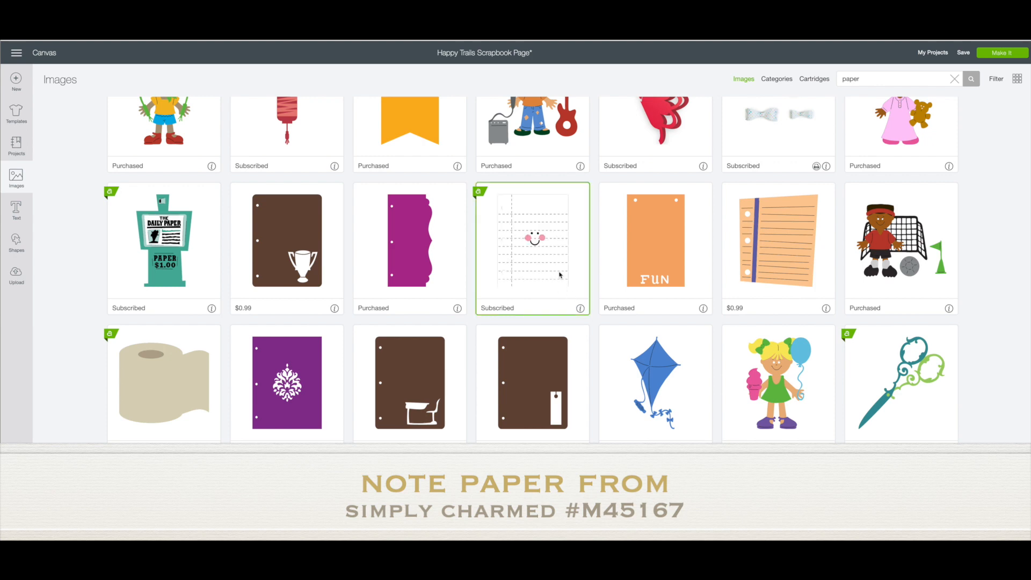
pyautogui.click(990, 530)
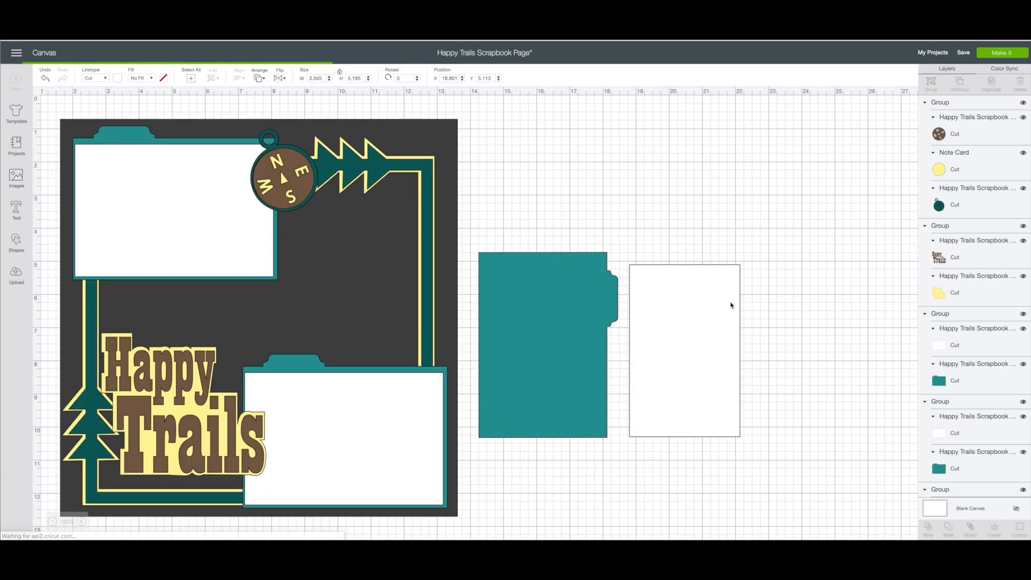
# Ungroup the inserted paper image and separate its lined sheet beside the teal mat, moving the blank white panel out of the way.
pyautogui.moveTo(142, 208); pyautogui.dragTo(672, 268)
pyautogui.rightClick(664, 267)
pyautogui.click(685, 286)
pyautogui.moveTo(708, 370); pyautogui.dragTo(520, 397)
pyautogui.moveTo(648, 312); pyautogui.dragTo(785, 343)
pyautogui.moveTo(626, 186); pyautogui.dragTo(658, 269)
pyautogui.click(599, 216)
pyautogui.moveTo(795, 305); pyautogui.dragTo(704, 298)
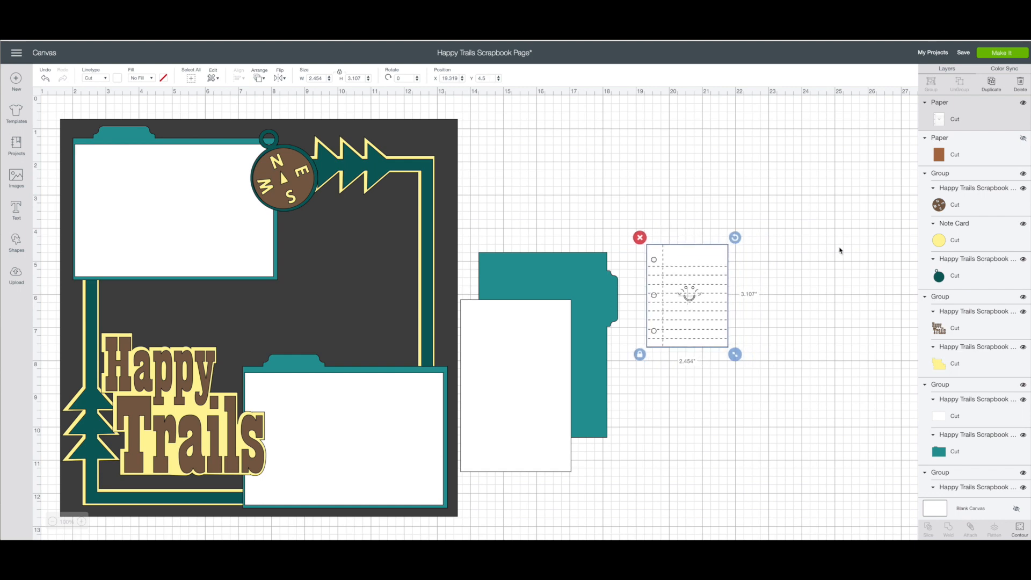
# Hide the smiley face contours on the lined paper.
pyautogui.click(1023, 529)
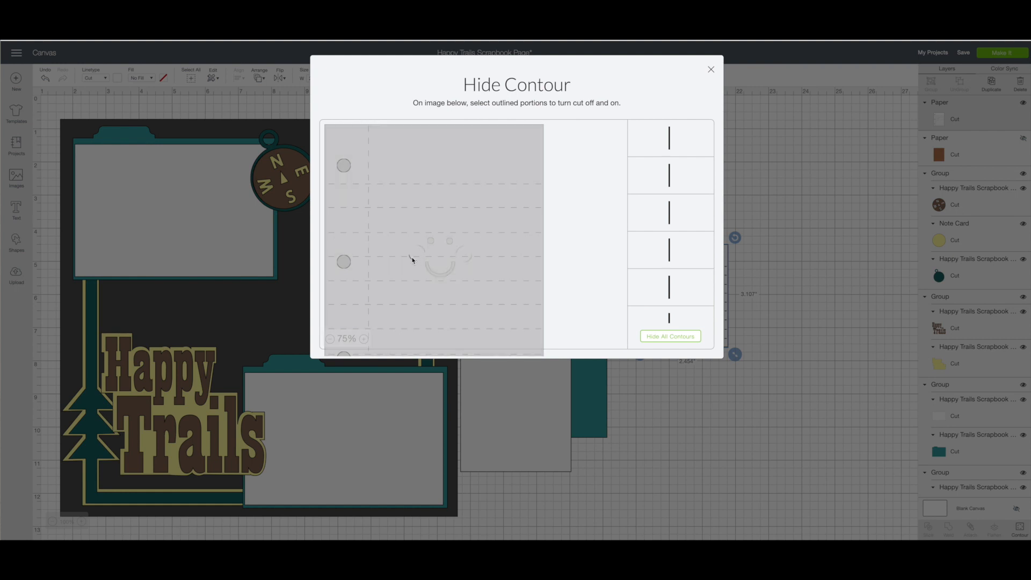
pyautogui.click(710, 69)
pyautogui.click(763, 268)
pyautogui.click(685, 270)
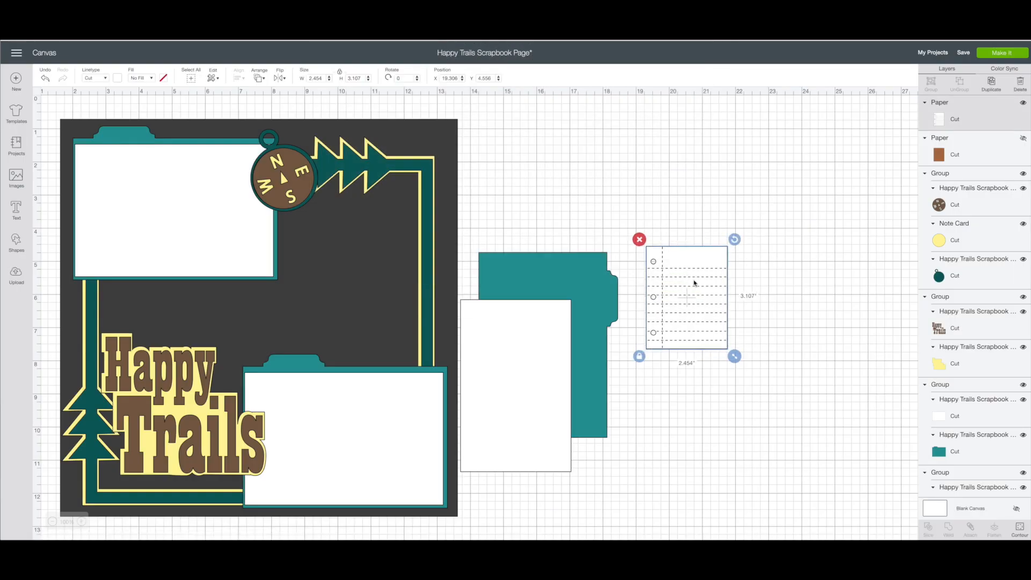
# Unlock the lined paper's proportions and set its size to 3 inches wide by 4 inches high.
pyautogui.click(340, 73)
pyautogui.press('Return')
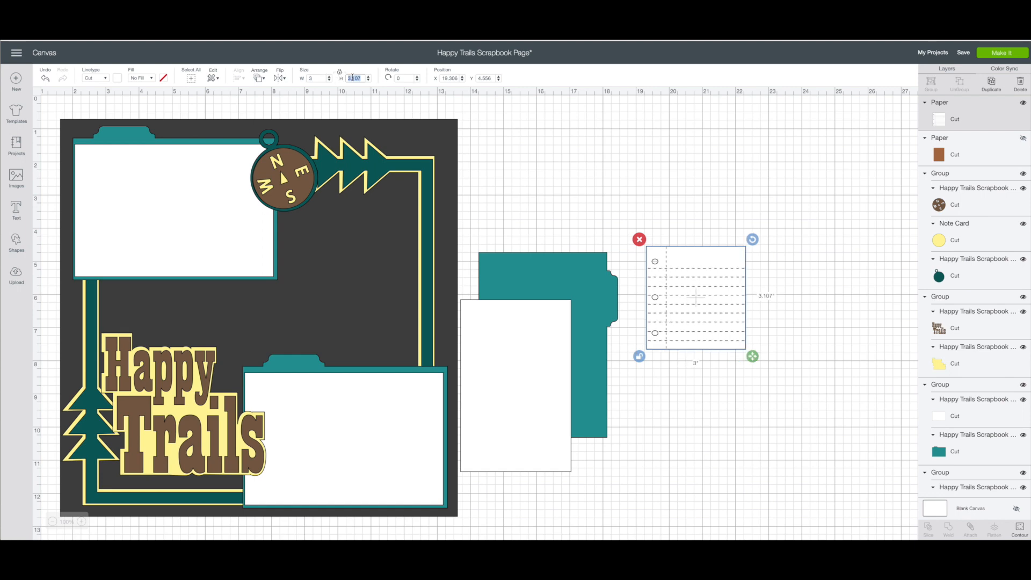
pyautogui.press('Return')
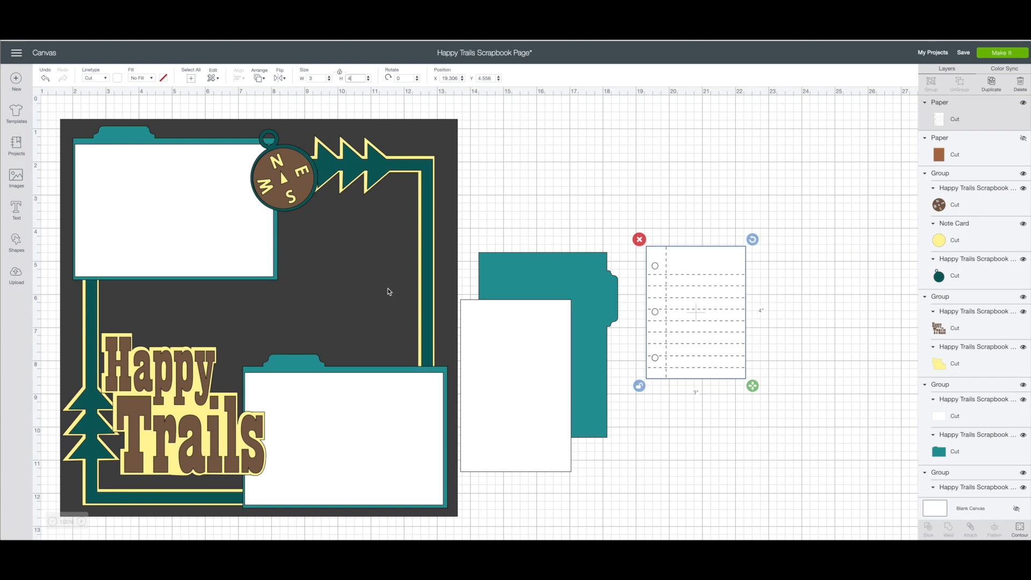
# Delete the blank white panel and place the lined paper on the vertical teal mat.
pyautogui.moveTo(483, 329); pyautogui.dragTo(509, 334)
pyautogui.click(480, 299)
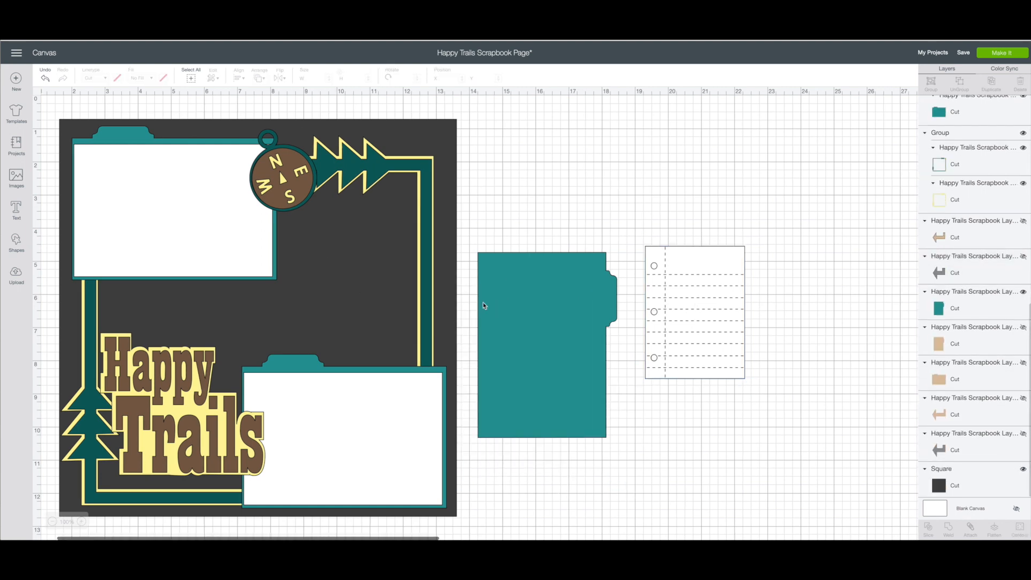
pyautogui.click(692, 294)
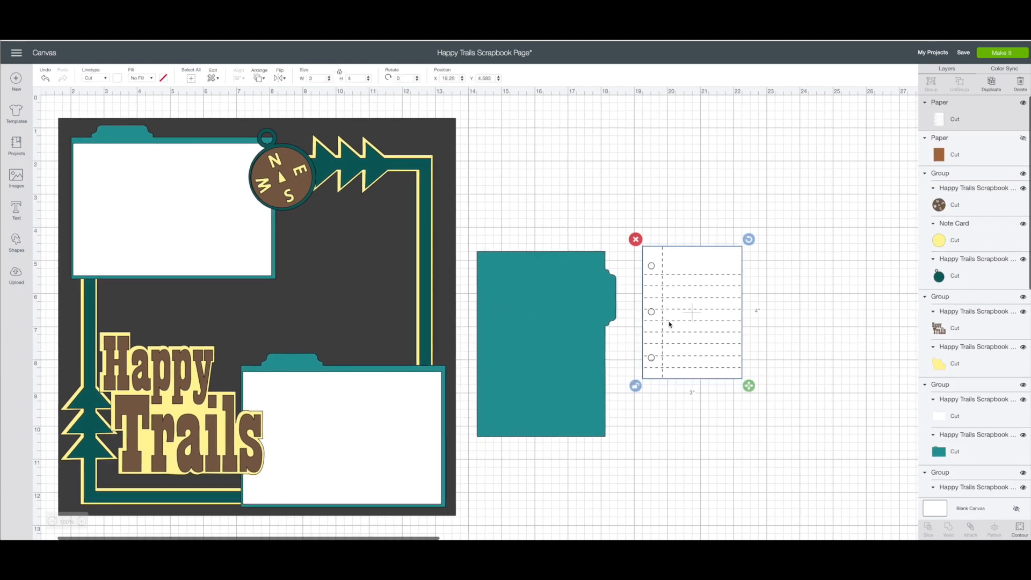
pyautogui.click(815, 321)
pyautogui.moveTo(659, 323); pyautogui.dragTo(528, 317)
# Shrink the vertical teal mat to 3.458 × 4.199 inches so it borders the lined paper.
pyautogui.click(529, 408)
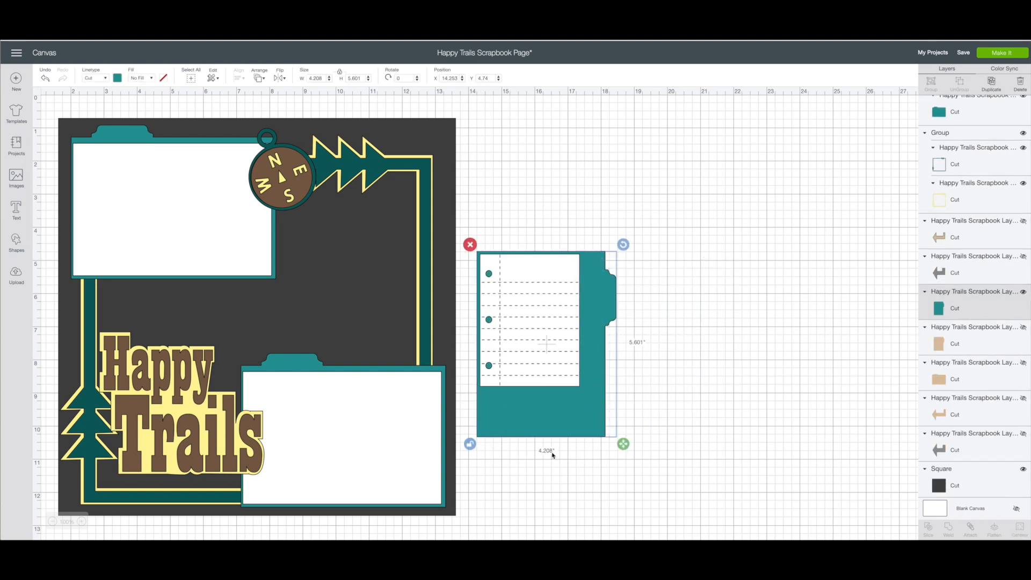
pyautogui.moveTo(624, 447); pyautogui.dragTo(599, 400)
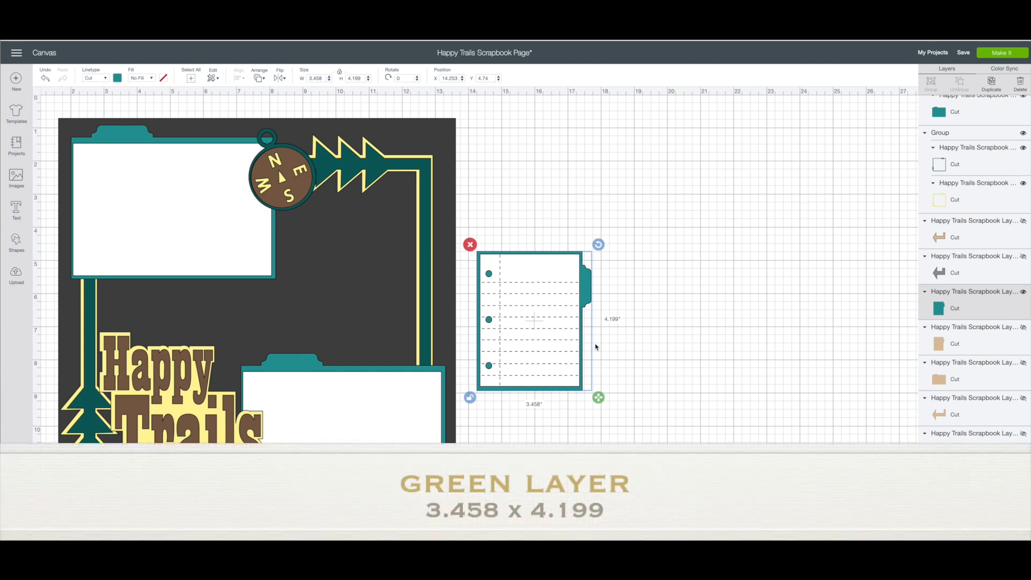
pyautogui.click(667, 321)
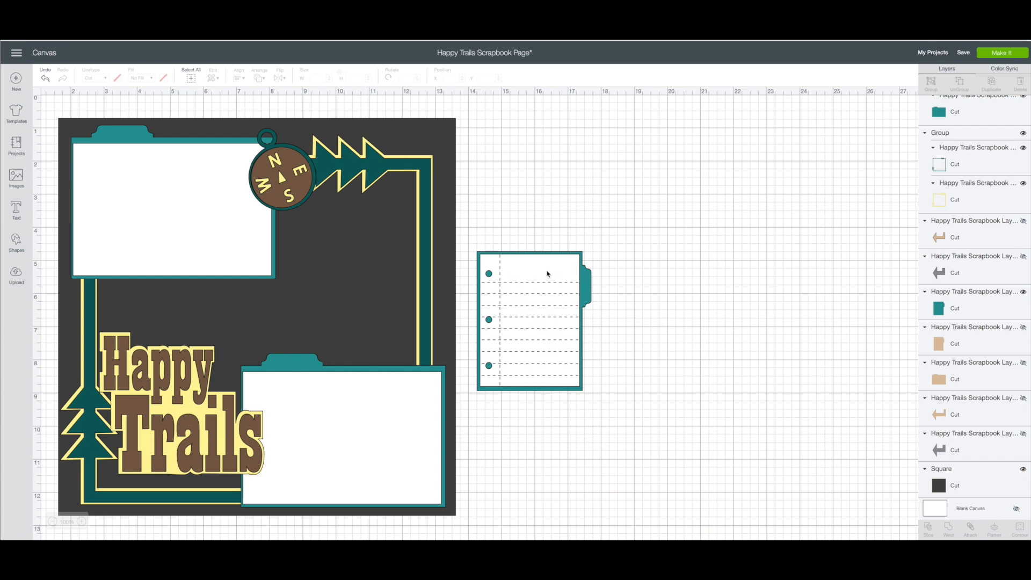
# Add the text "Texas" and move it off the page to just below the lined paper.
pyautogui.click(16, 208)
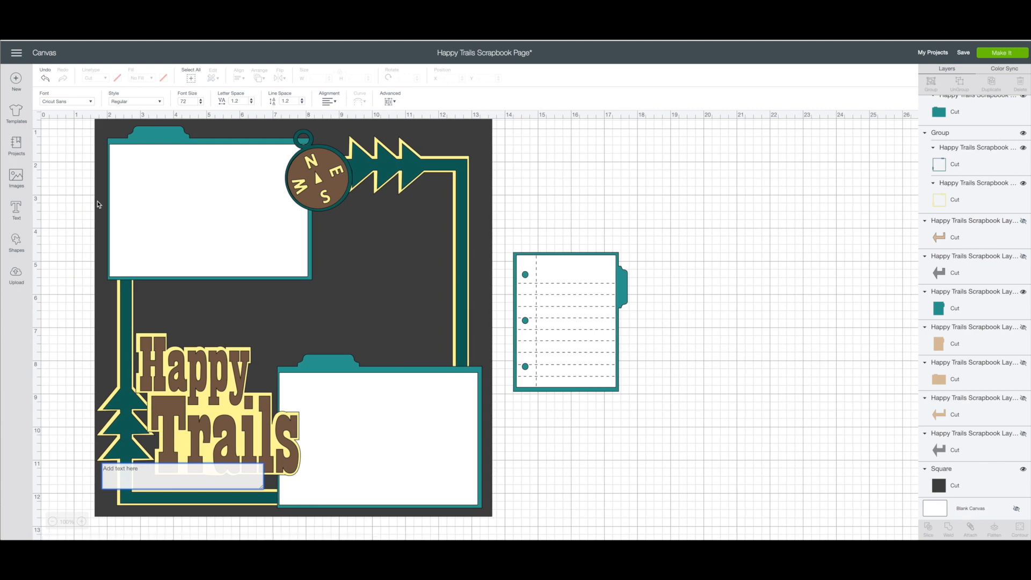
pyautogui.write('Texas')
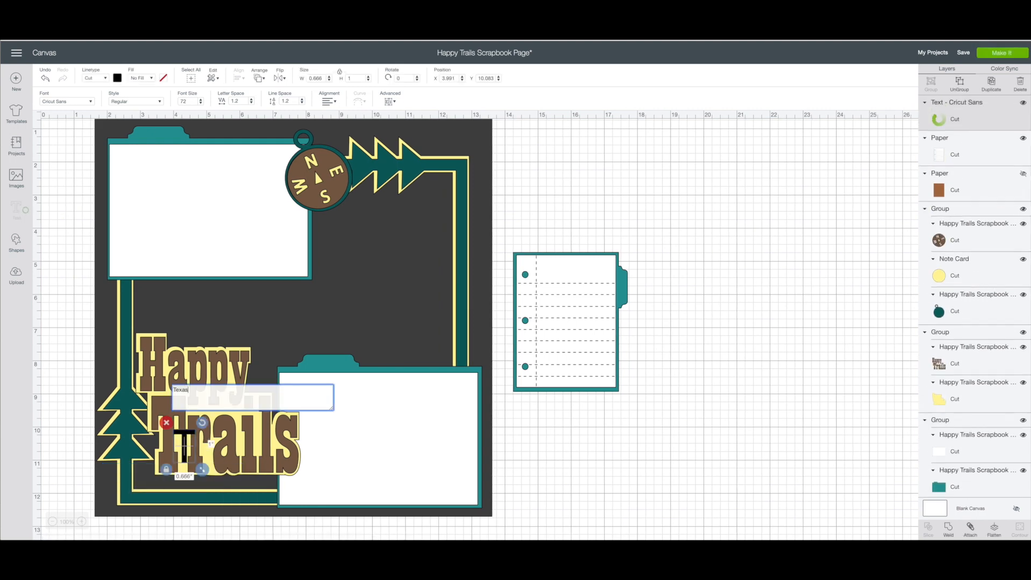
pyautogui.click(520, 393)
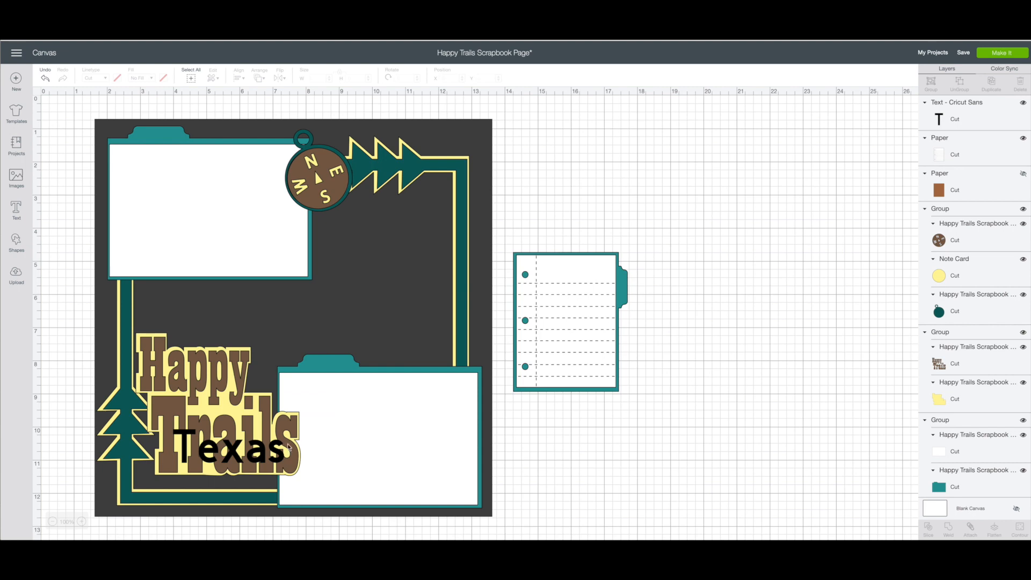
pyautogui.click(281, 453)
pyautogui.moveTo(281, 453); pyautogui.dragTo(628, 431)
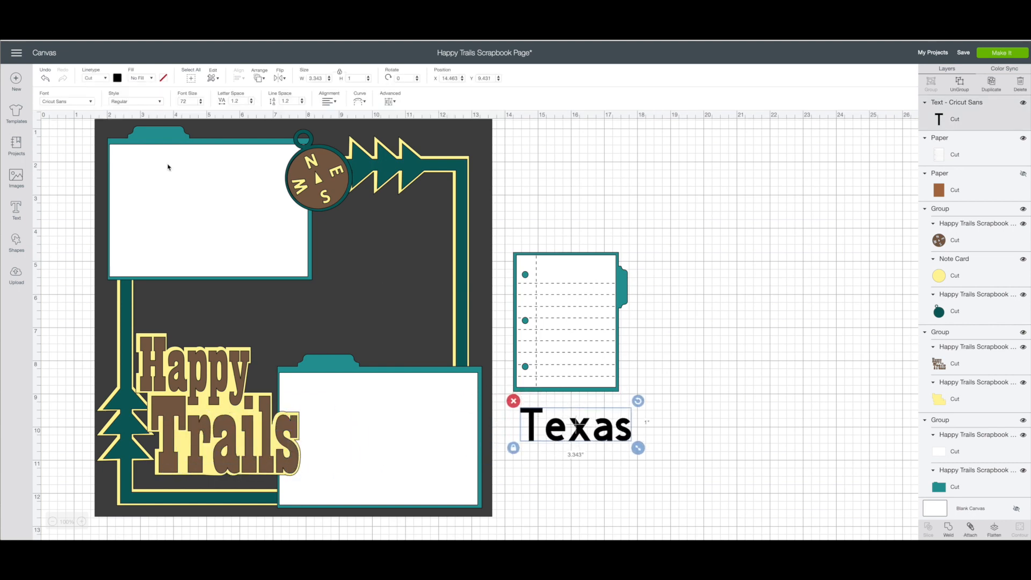
# Filter the fonts to Writing and set the Texas text in A Child's Year.
pyautogui.click(52, 102)
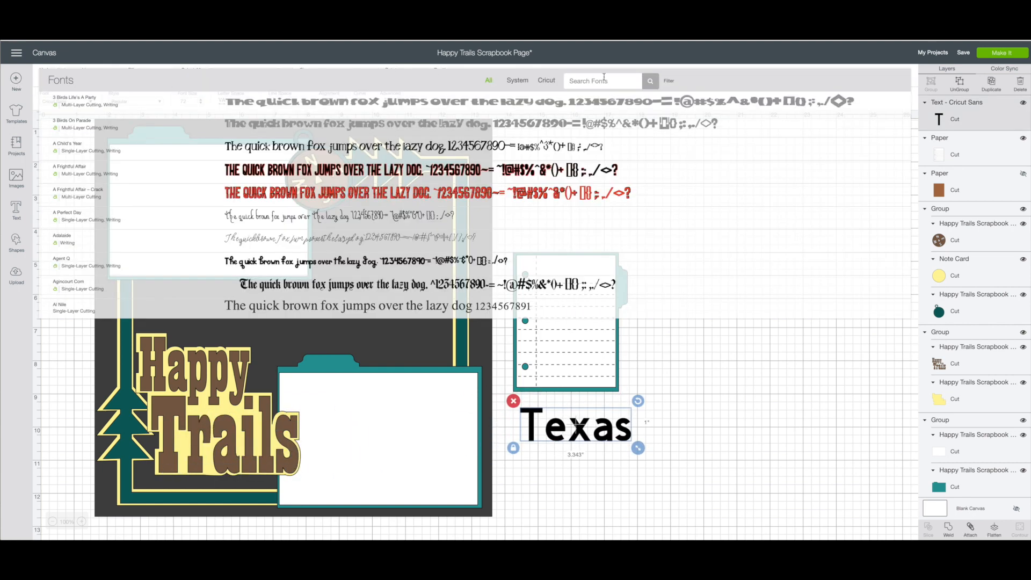
pyautogui.click(666, 82)
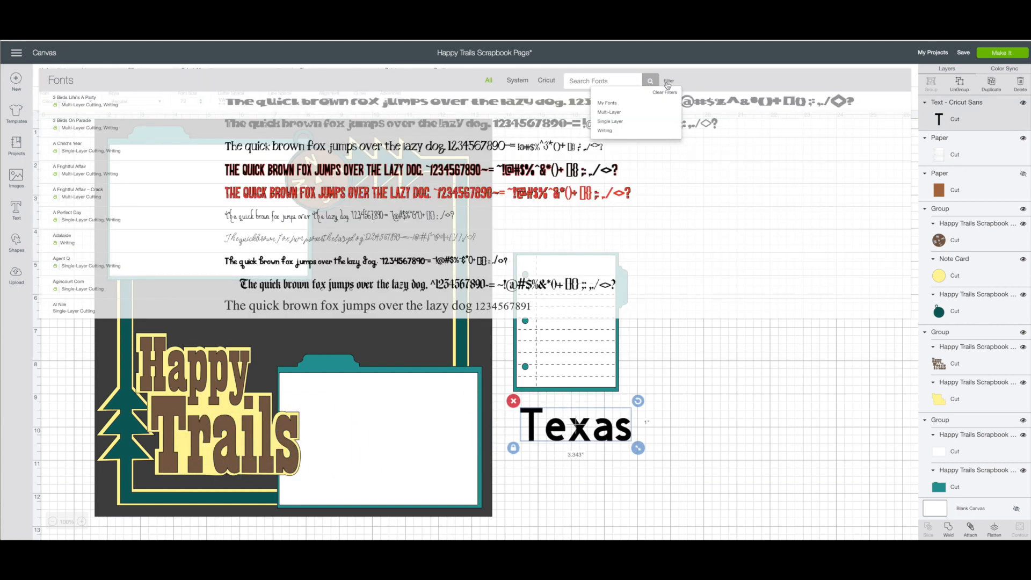
pyautogui.click(607, 132)
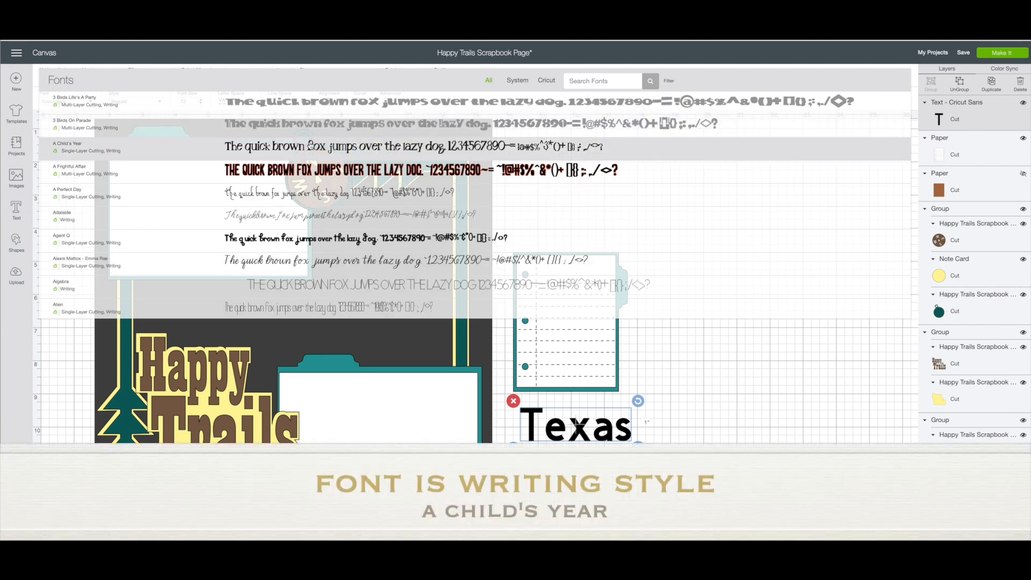
pyautogui.click(288, 147)
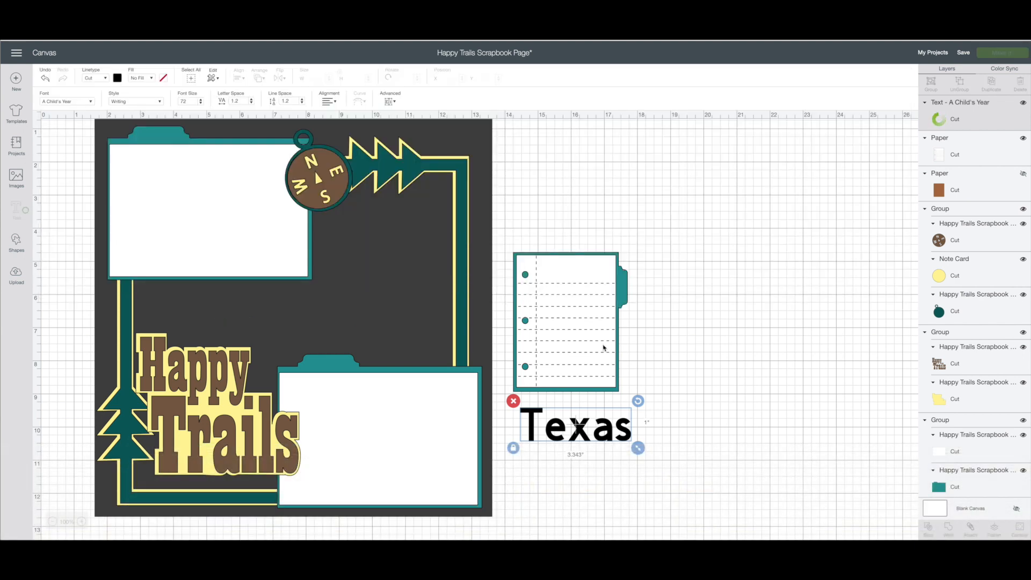
# Place the Texas text on the lined paper's top area and move the teal mat away from behind it.
pyautogui.moveTo(626, 437); pyautogui.dragTo(593, 274)
pyautogui.moveTo(591, 392); pyautogui.dragTo(734, 406)
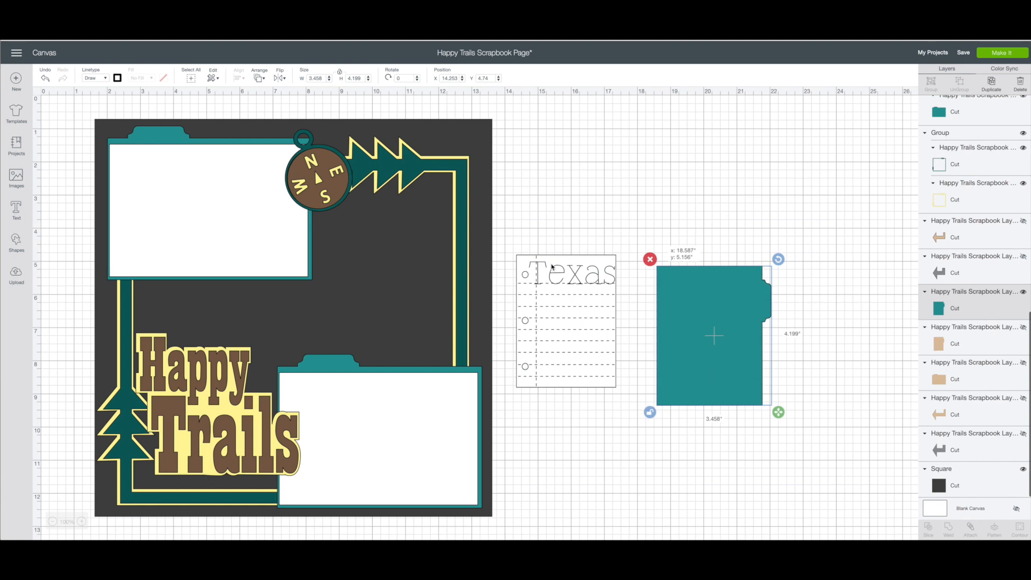
# Shrink the Texas text so it fits beside the margin line within the lined paper's header area.
pyautogui.click(618, 290)
pyautogui.moveTo(618, 290); pyautogui.dragTo(590, 277)
pyautogui.click(592, 219)
pyautogui.click(584, 208)
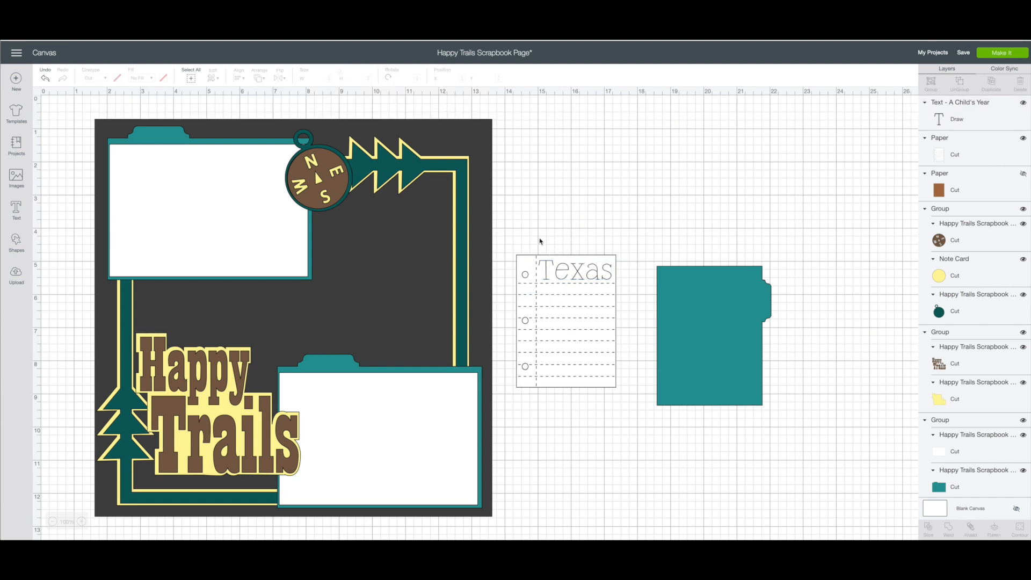
# Attach the Texas text to the lined paper so it is drawn on it.
pyautogui.moveTo(515, 242); pyautogui.dragTo(594, 411)
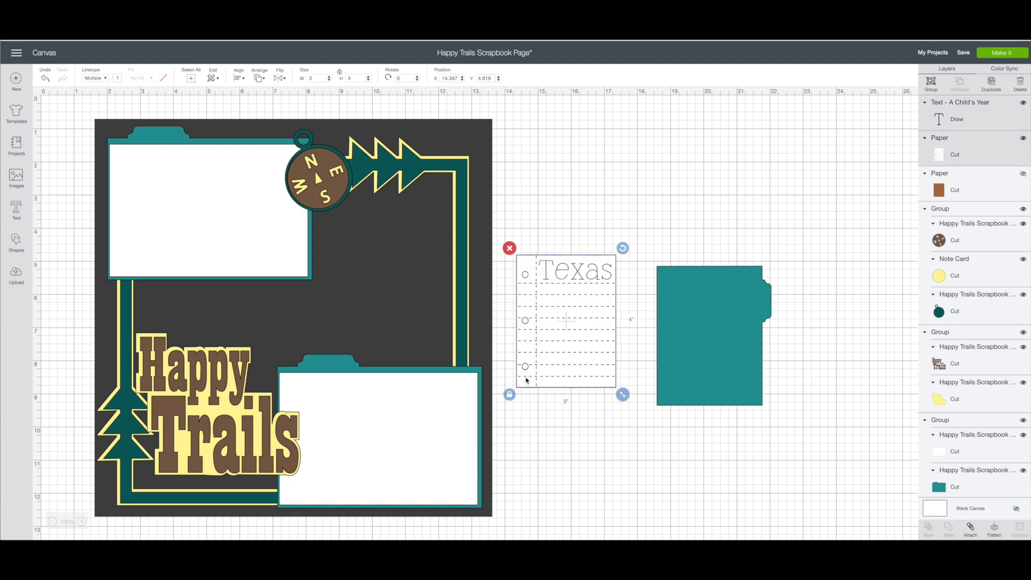
pyautogui.rightClick(547, 333)
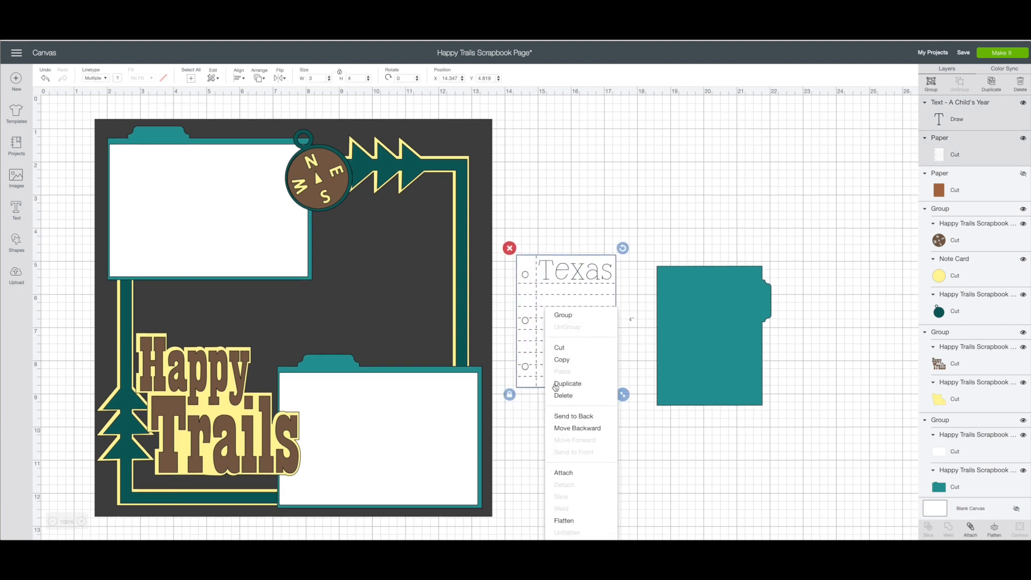
pyautogui.click(564, 473)
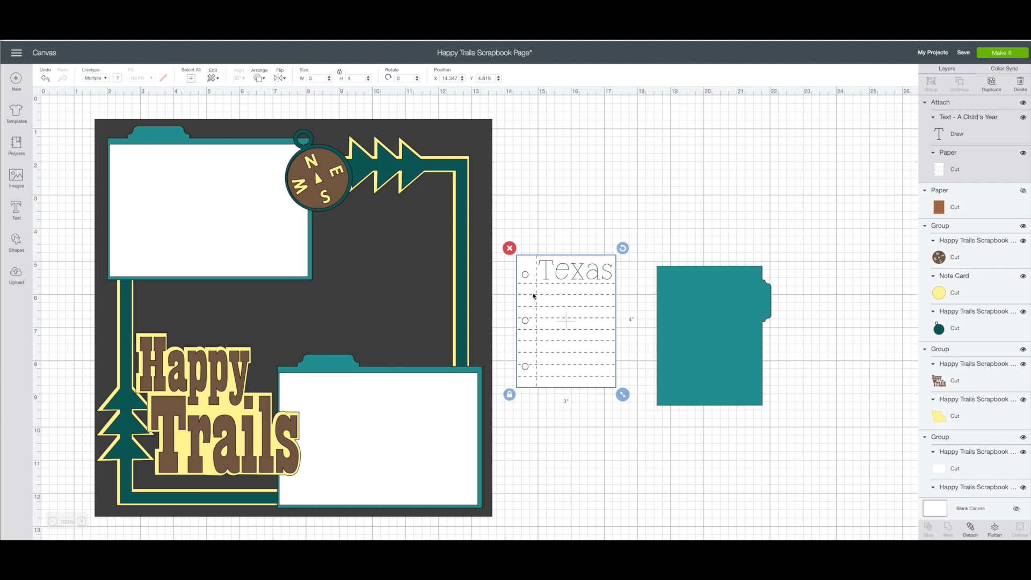
# Center the vertical teal mat behind the lined Texas note and group the two together.
pyautogui.moveTo(743, 352); pyautogui.dragTo(603, 339)
pyautogui.click(547, 221)
pyautogui.moveTo(529, 236); pyautogui.dragTo(571, 244)
pyautogui.rightClick(584, 272)
pyautogui.click(602, 444)
# Shift the lower photo mat further right and delete the dark background square.
pyautogui.moveTo(378, 430); pyautogui.dragTo(473, 440)
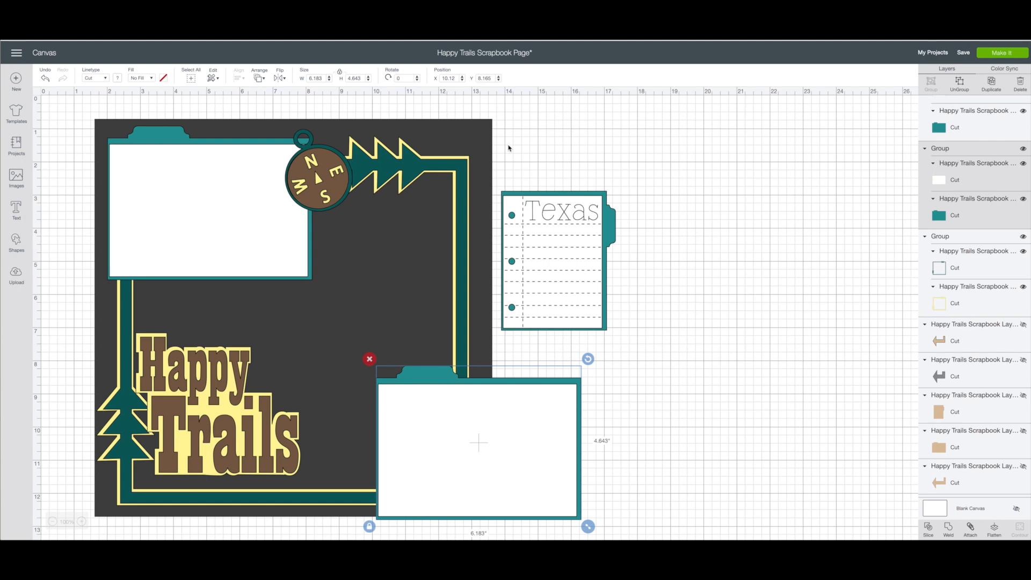
pyautogui.moveTo(487, 132); pyautogui.dragTo(591, 131)
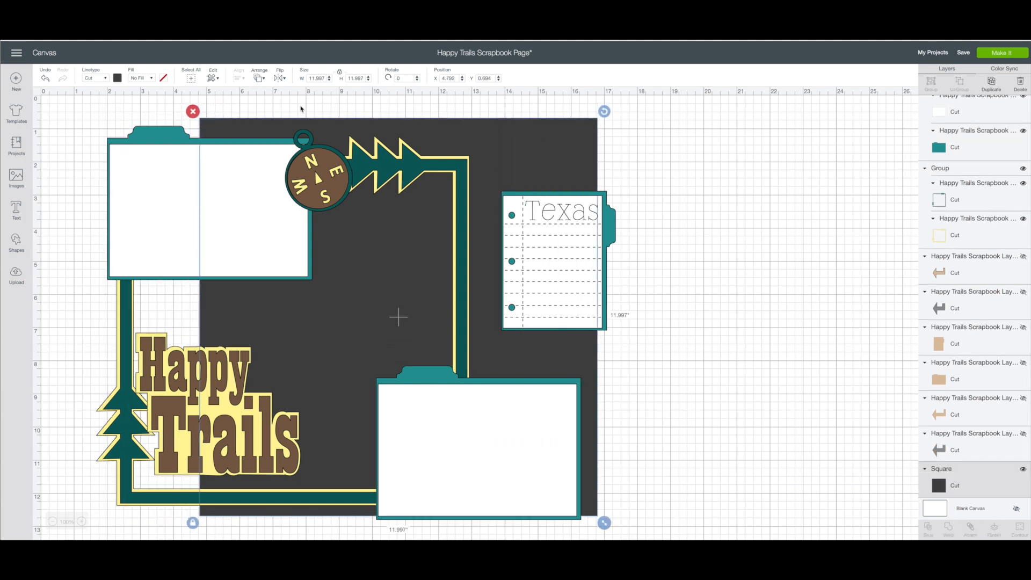
pyautogui.click(193, 111)
# Move the upper photo mat outside the frame, ungroup it and delete its white layer.
pyautogui.moveTo(260, 214); pyautogui.dragTo(632, 212)
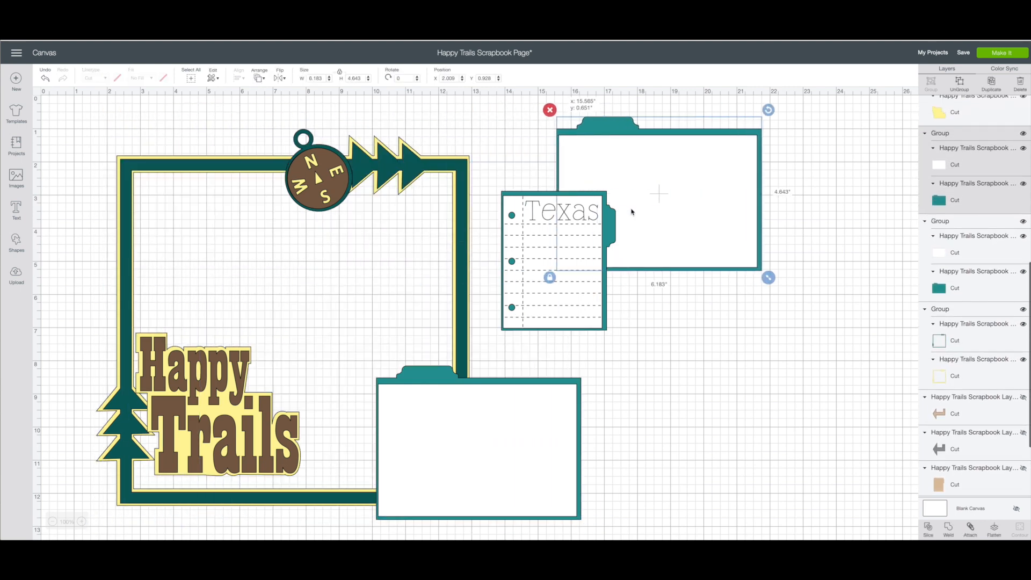
pyautogui.rightClick(632, 211)
pyautogui.click(652, 224)
pyautogui.moveTo(668, 244); pyautogui.dragTo(724, 393)
pyautogui.click(608, 279)
# Ungroup the lower photo mat outside the frame, delete its white layer and place both teal mats clear of the frame.
pyautogui.moveTo(509, 456); pyautogui.dragTo(633, 405)
pyautogui.rightClick(633, 405)
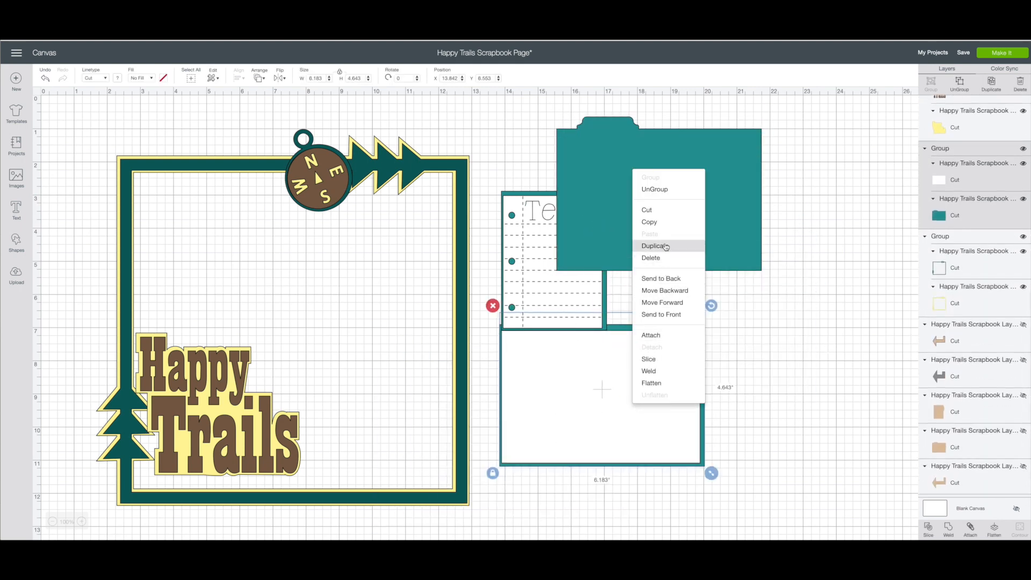
pyautogui.click(666, 190)
pyautogui.moveTo(592, 403); pyautogui.dragTo(633, 431)
pyautogui.click(530, 336)
pyautogui.moveTo(534, 340); pyautogui.dragTo(613, 371)
pyautogui.moveTo(641, 272); pyautogui.dragTo(677, 274)
# Ungroup the Texas note from its vertical teal mat and move the note down off the mat's upper part.
pyautogui.click(545, 285)
pyautogui.rightClick(545, 286)
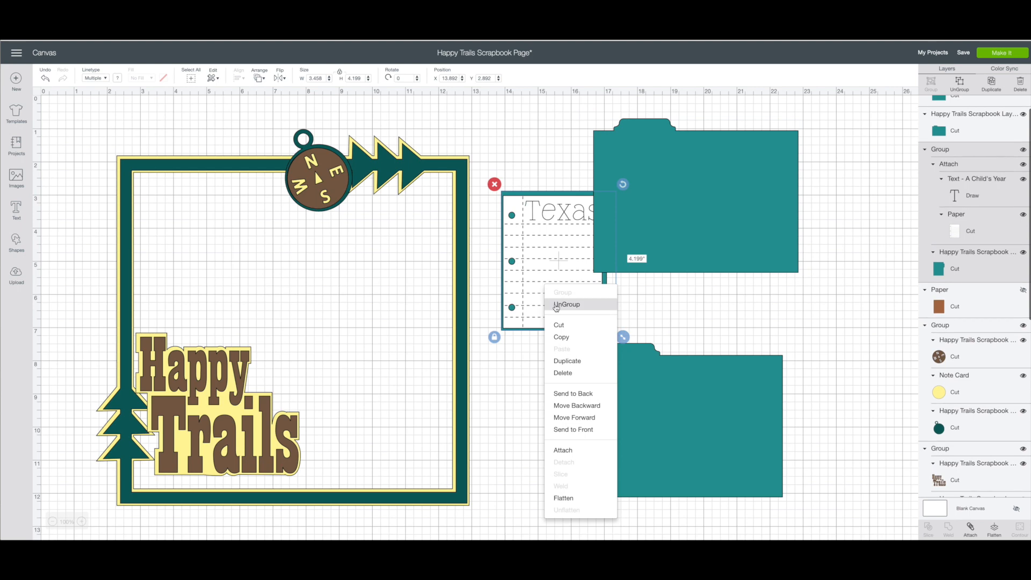
pyautogui.click(556, 304)
pyautogui.moveTo(556, 263); pyautogui.dragTo(545, 358)
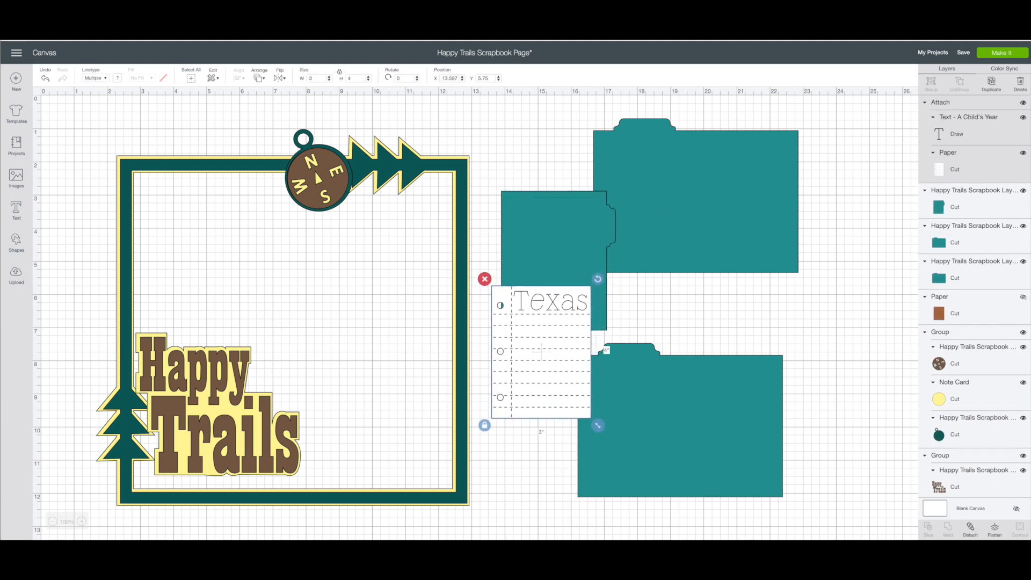
# Go to the mat preview, move the Texas note from Mat 1 to Mat 3 and place it inside the yellow frame.
pyautogui.click(994, 54)
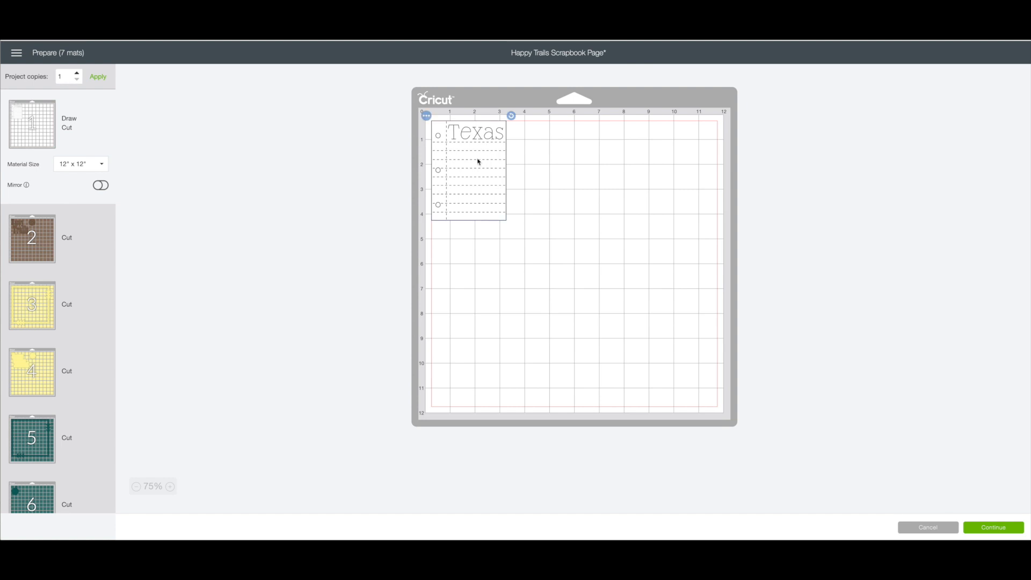
pyautogui.click(427, 117)
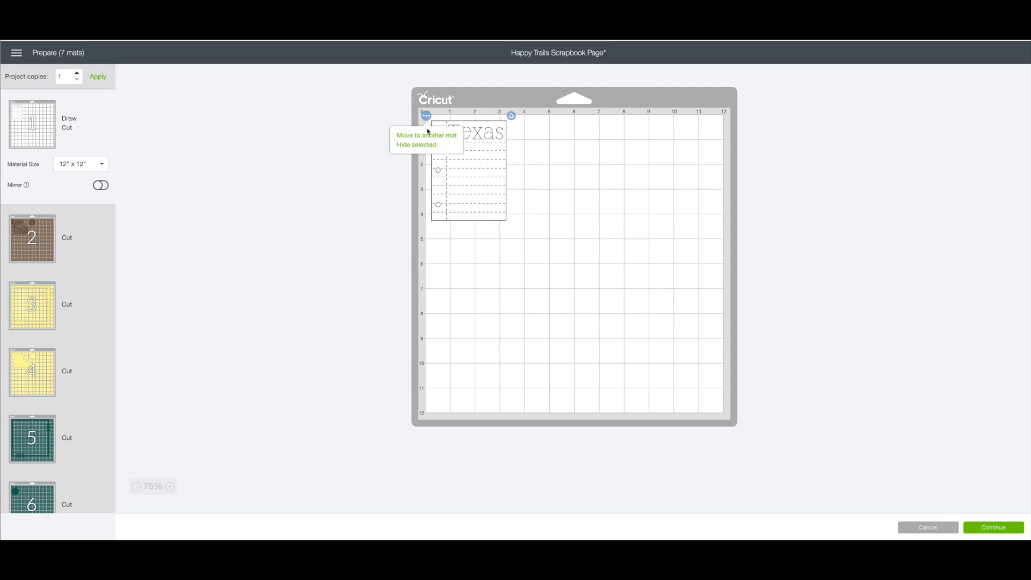
pyautogui.click(427, 137)
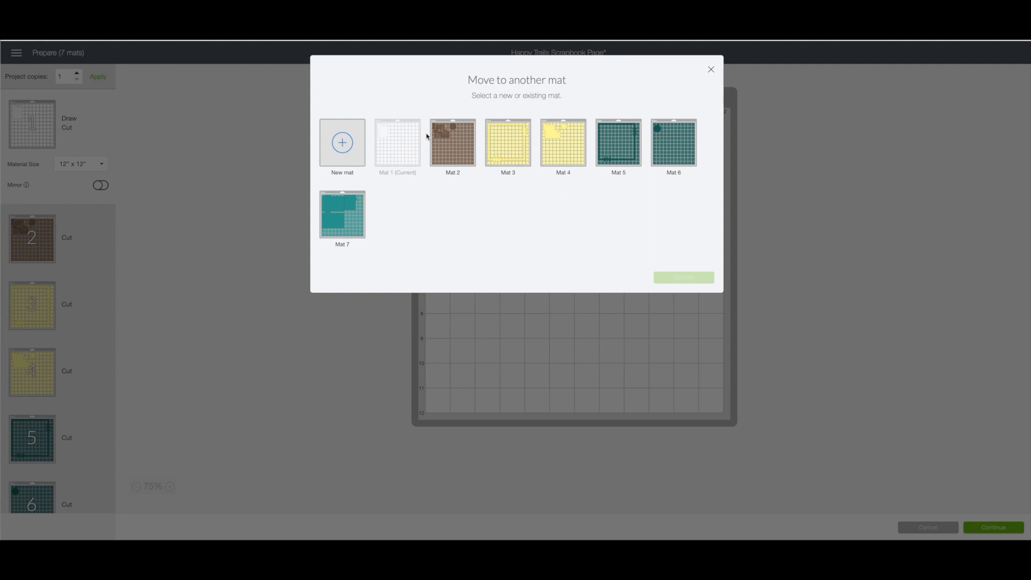
pyautogui.click(504, 149)
pyautogui.click(674, 278)
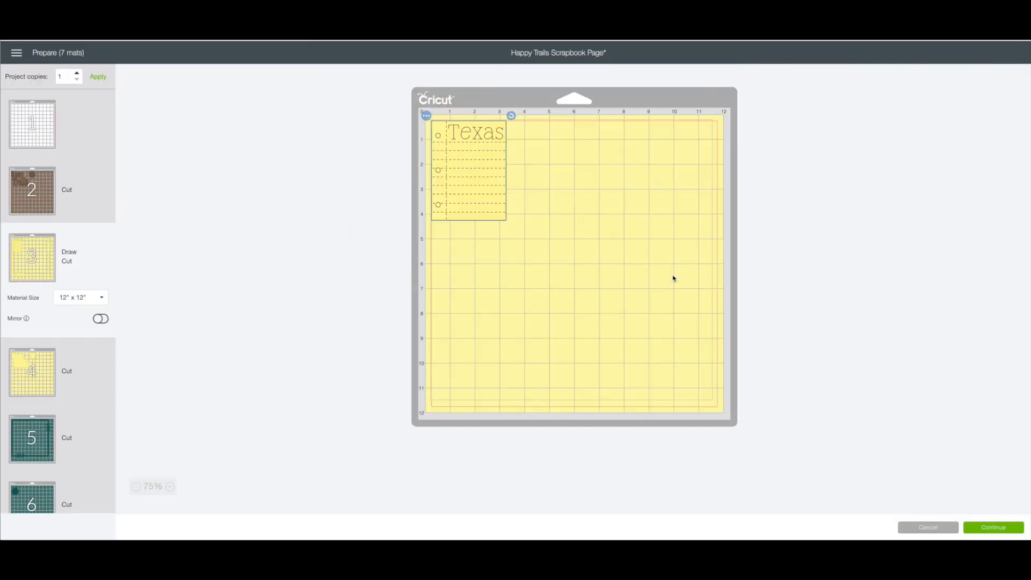
pyautogui.moveTo(475, 192); pyautogui.dragTo(532, 233)
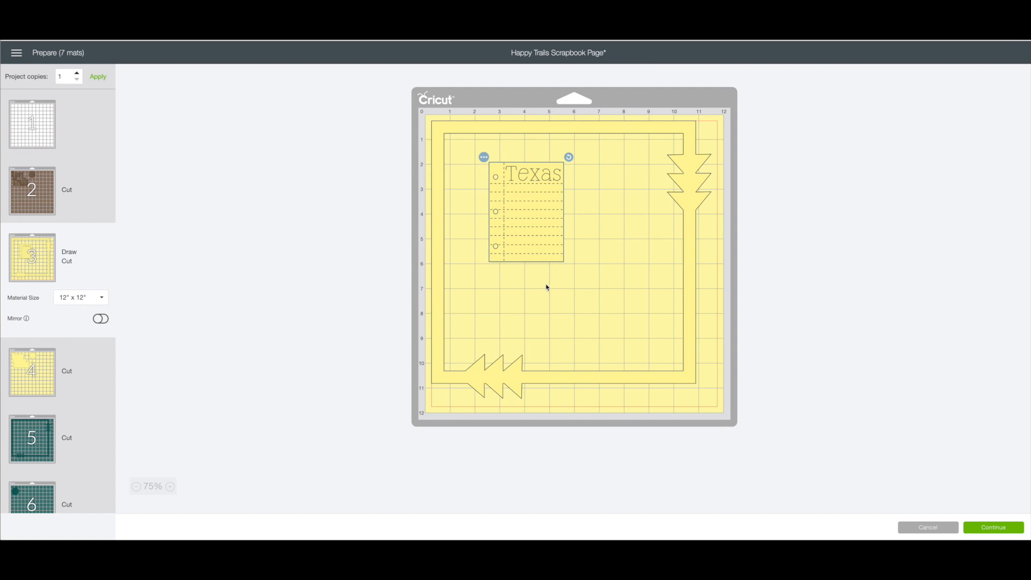
pyautogui.moveTo(516, 231); pyautogui.dragTo(490, 207)
# Move the yellow Happy Trails title background from Mat 4 to Mat 3.
pyautogui.click(27, 367)
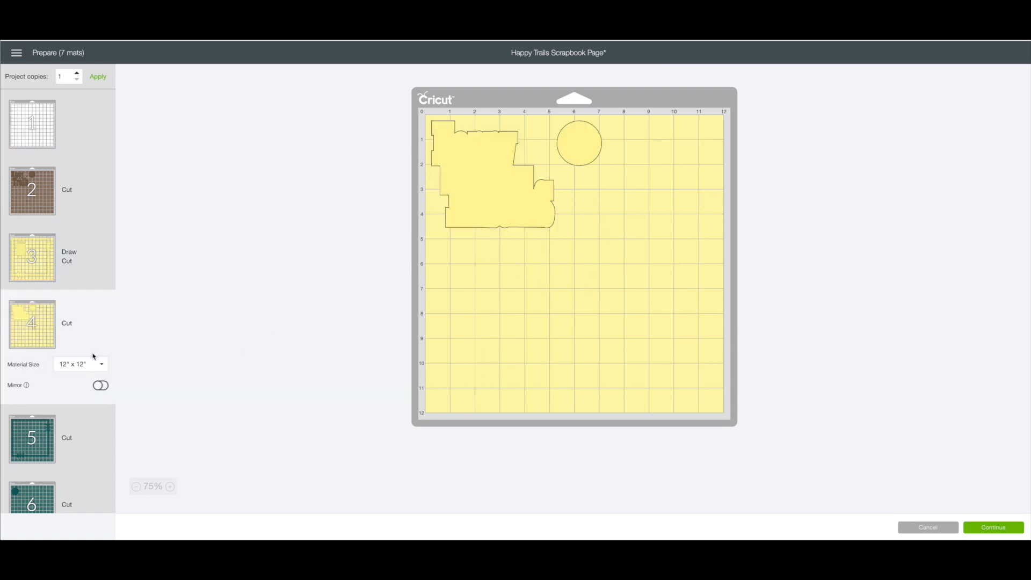
pyautogui.click(476, 154)
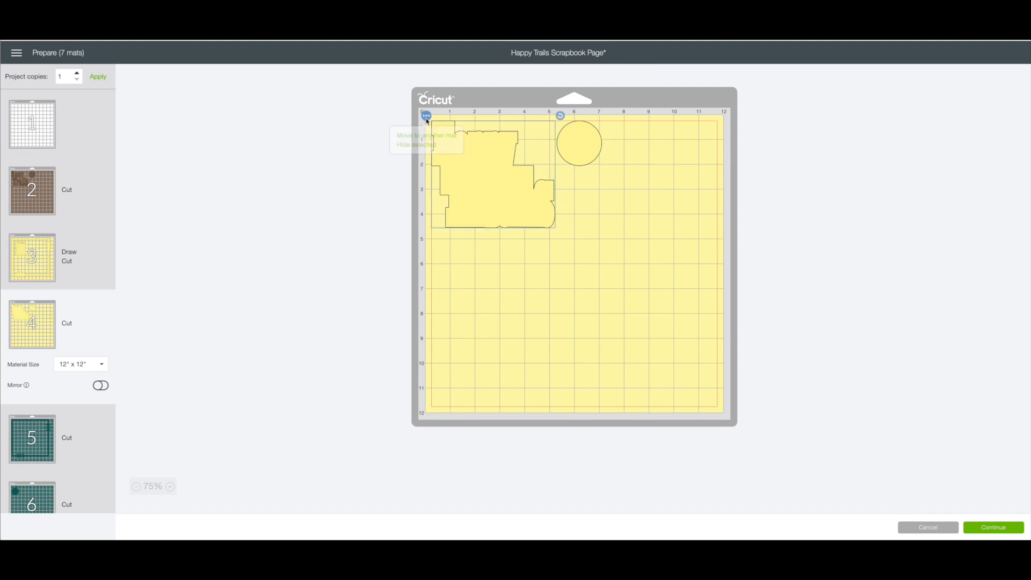
pyautogui.click(449, 137)
pyautogui.click(509, 144)
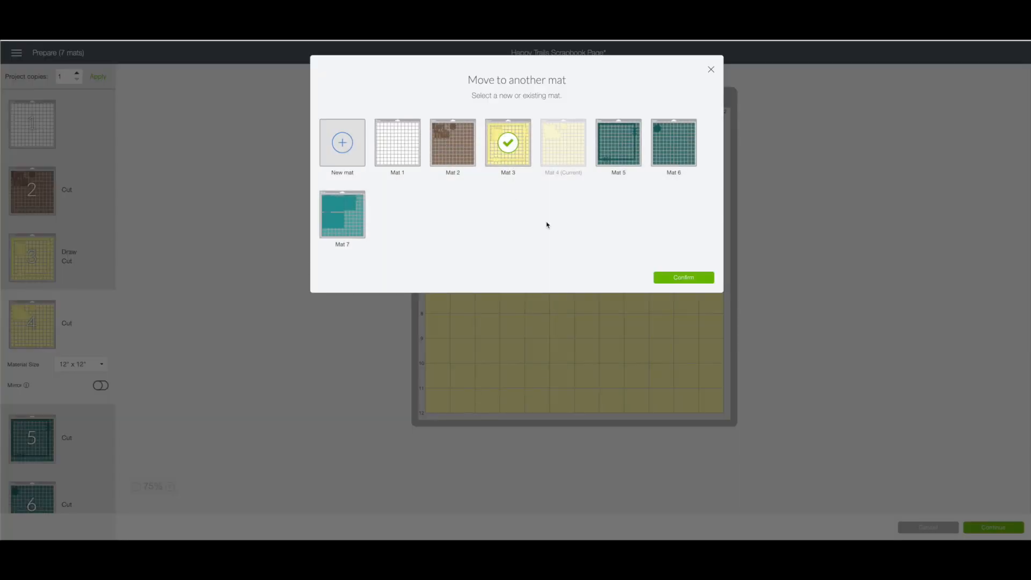
pyautogui.click(678, 280)
# Move the yellow circle from Mat 4 to Mat 3 and position it and the title background inside the frame without overlaps.
pyautogui.click(48, 370)
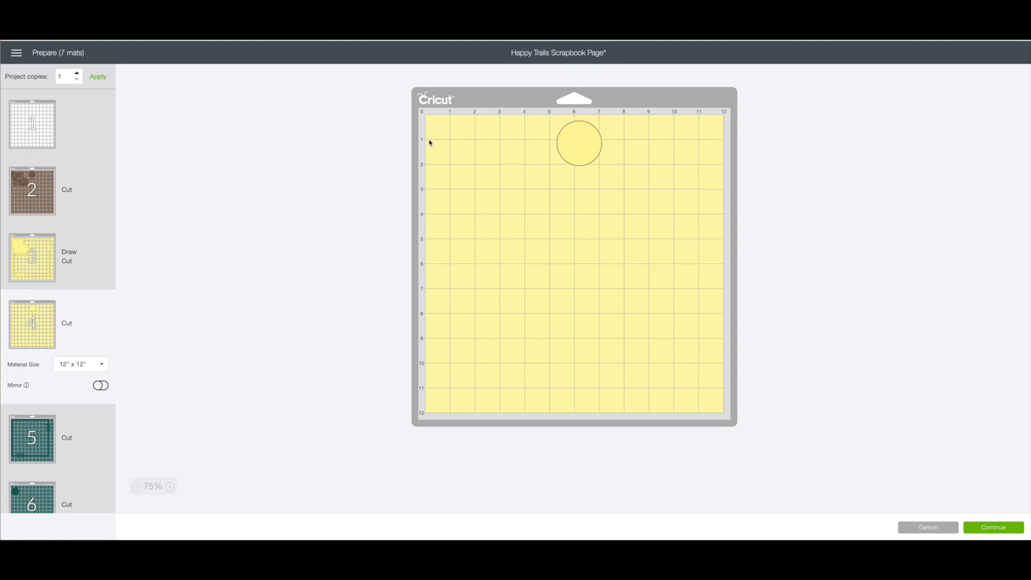
pyautogui.click(563, 136)
pyautogui.click(552, 116)
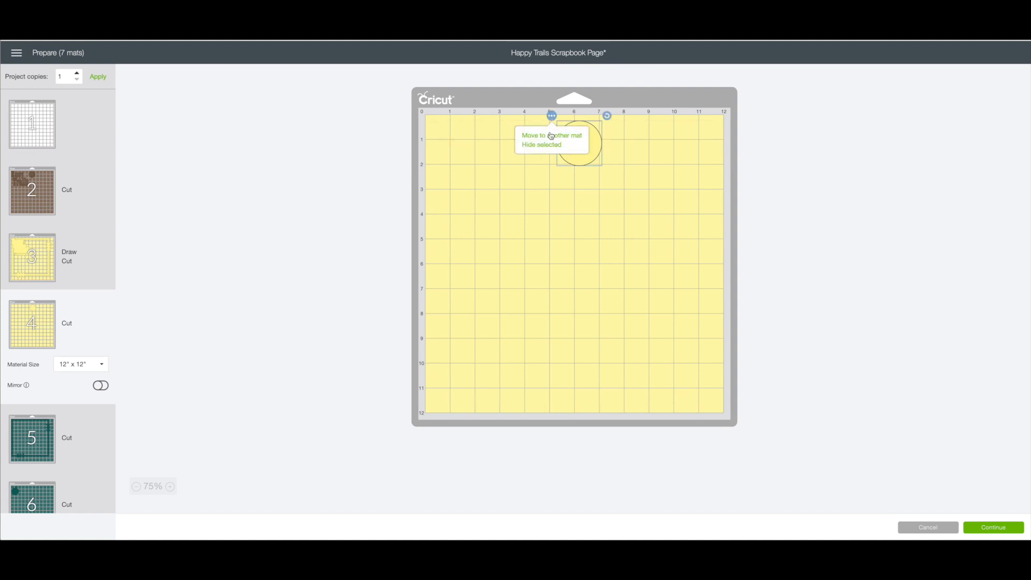
pyautogui.click(550, 138)
pyautogui.click(521, 144)
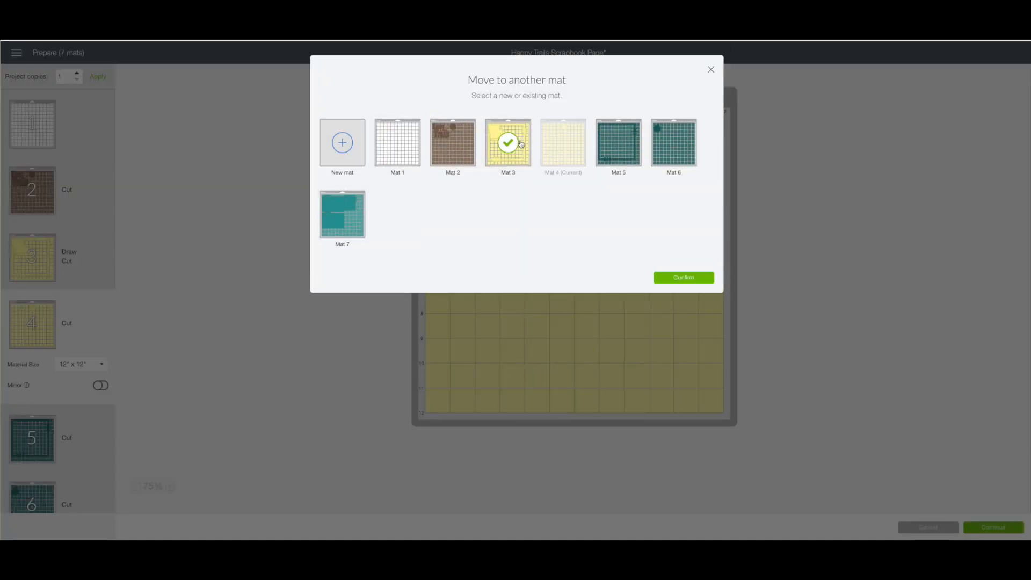
pyautogui.click(685, 279)
pyautogui.moveTo(525, 199); pyautogui.dragTo(637, 330)
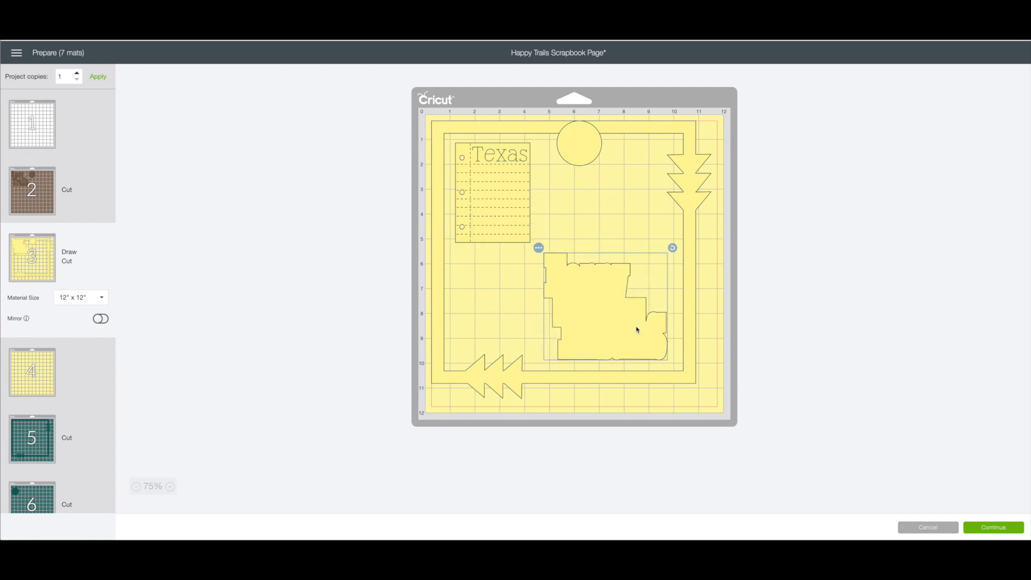
pyautogui.moveTo(582, 159); pyautogui.dragTo(592, 207)
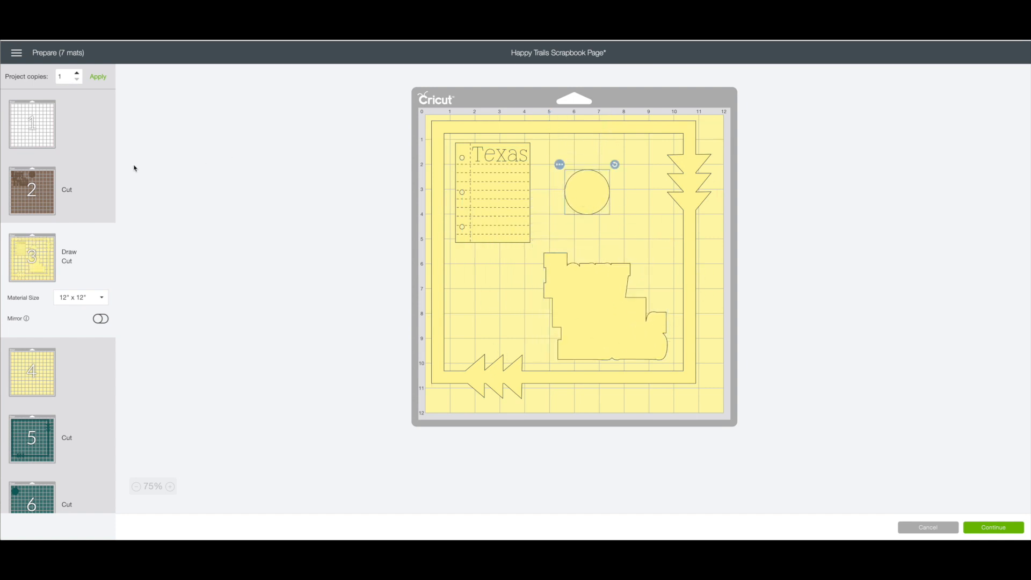
# Review the layouts of Mats 1 through 5 for empty mats and remaining pieces.
pyautogui.click(39, 144)
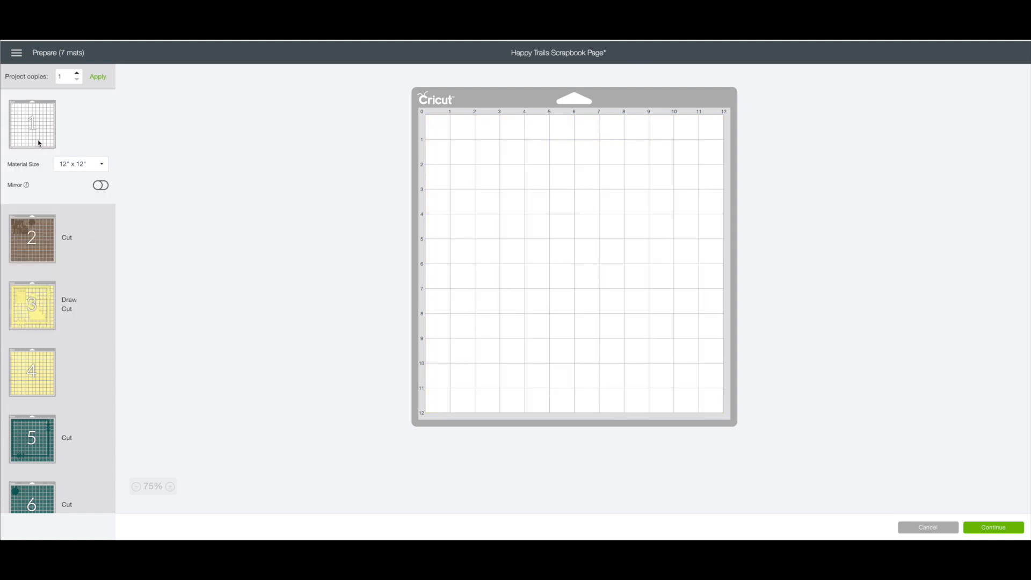
pyautogui.click(30, 225)
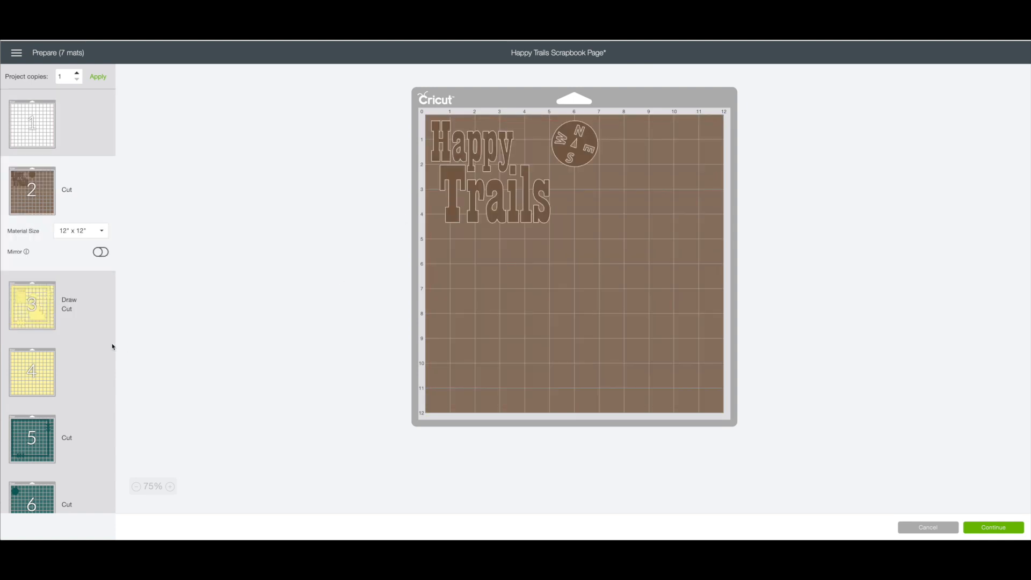
pyautogui.click(37, 305)
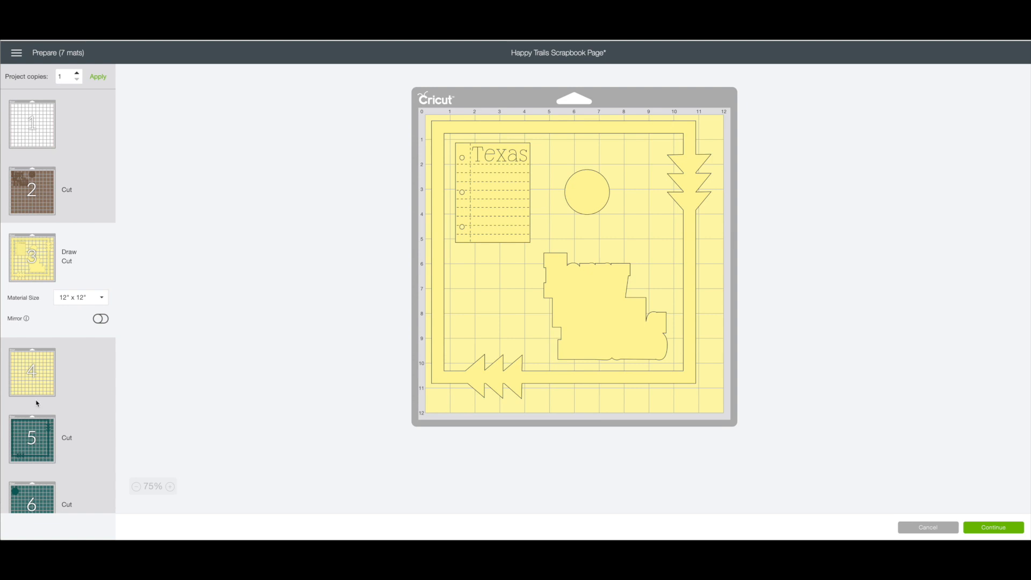
pyautogui.click(37, 375)
pyautogui.click(38, 438)
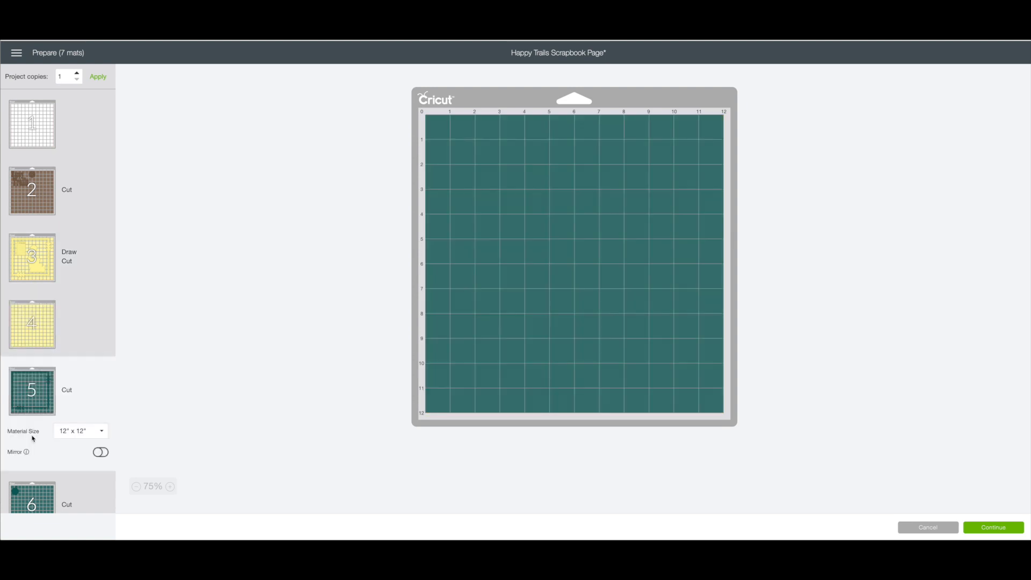
pyautogui.scroll(-3, 38, 408)
# Move the dark teal compass base from Mat 6 to Mat 5 and place it inside the frame's upper corner.
pyautogui.click(37, 411)
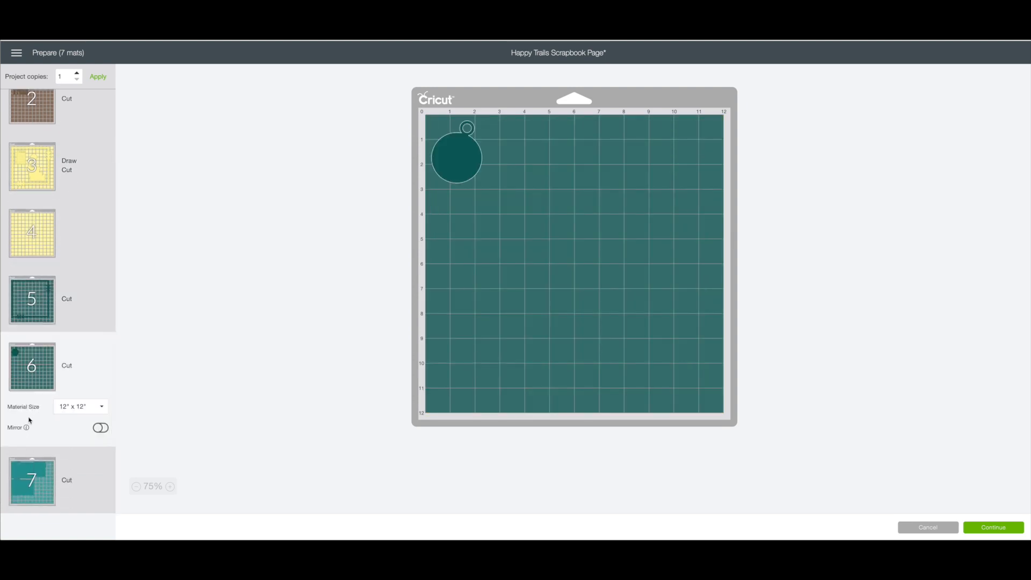
pyautogui.moveTo(451, 150); pyautogui.dragTo(456, 157)
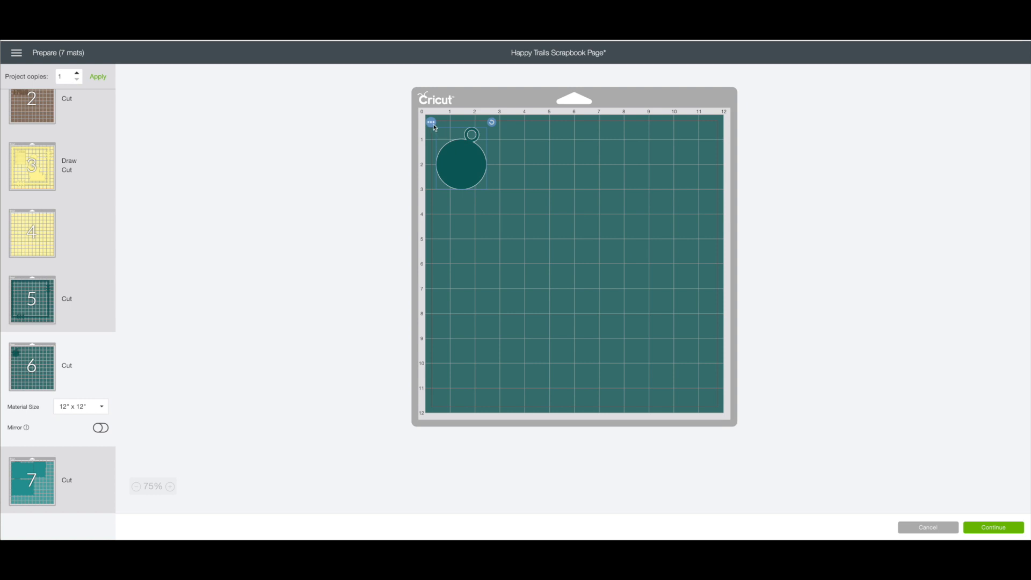
pyautogui.click(433, 124)
pyautogui.click(428, 143)
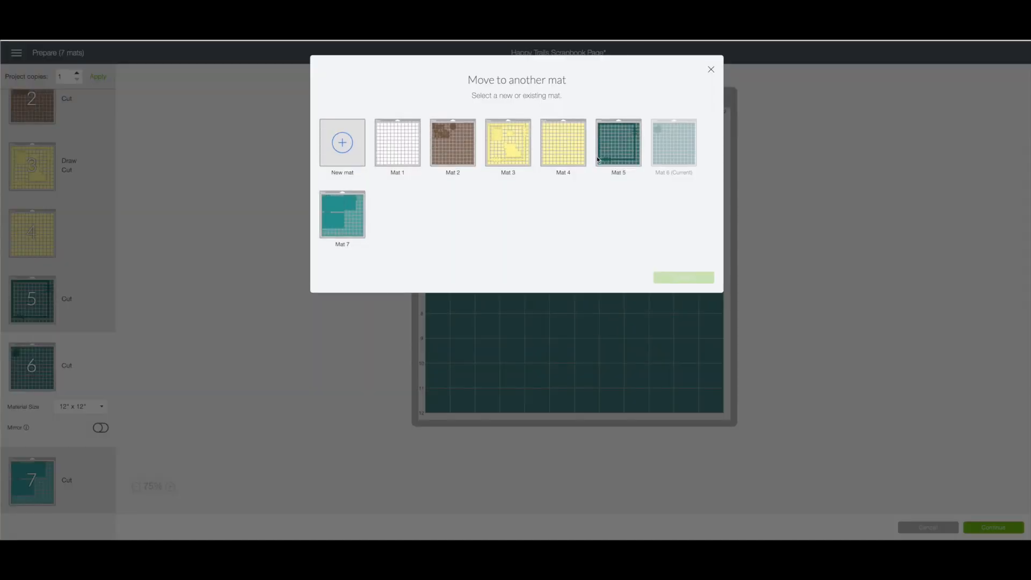
pyautogui.click(620, 158)
pyautogui.click(671, 278)
pyautogui.moveTo(472, 179); pyautogui.dragTo(483, 189)
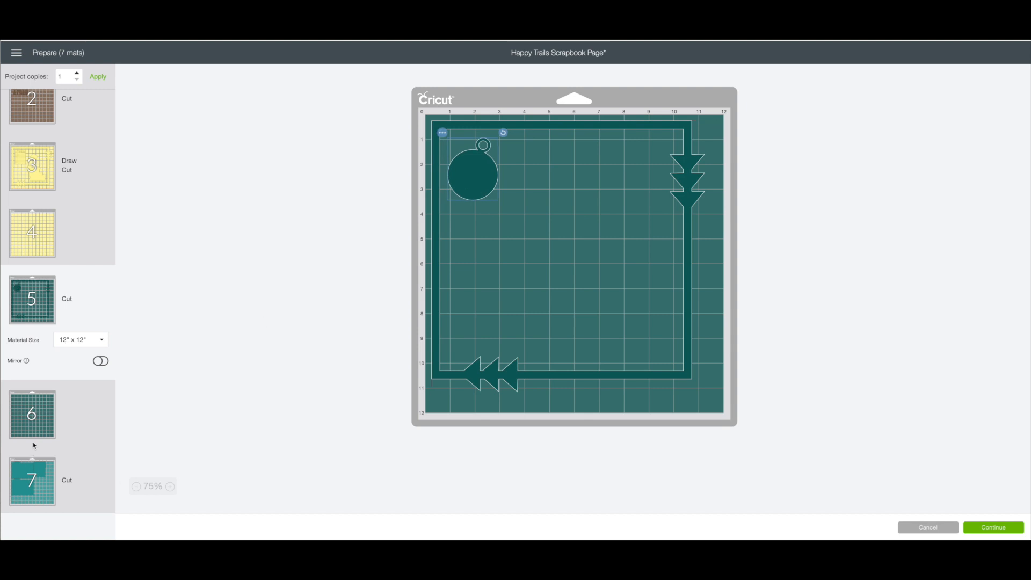
# Check the teal photo mats on Mat 7 and continue to the Make stage.
pyautogui.click(21, 487)
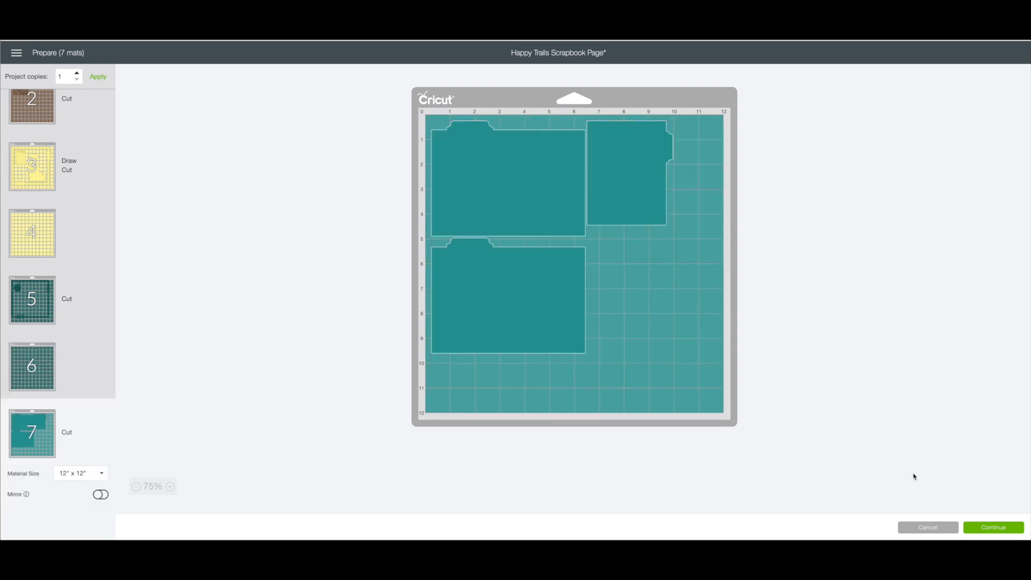
pyautogui.click(999, 528)
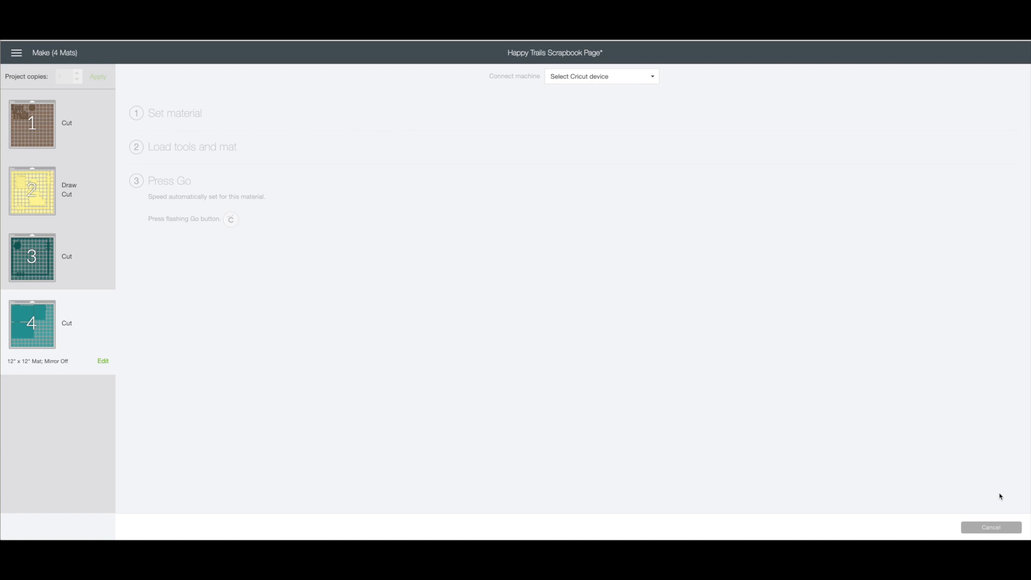